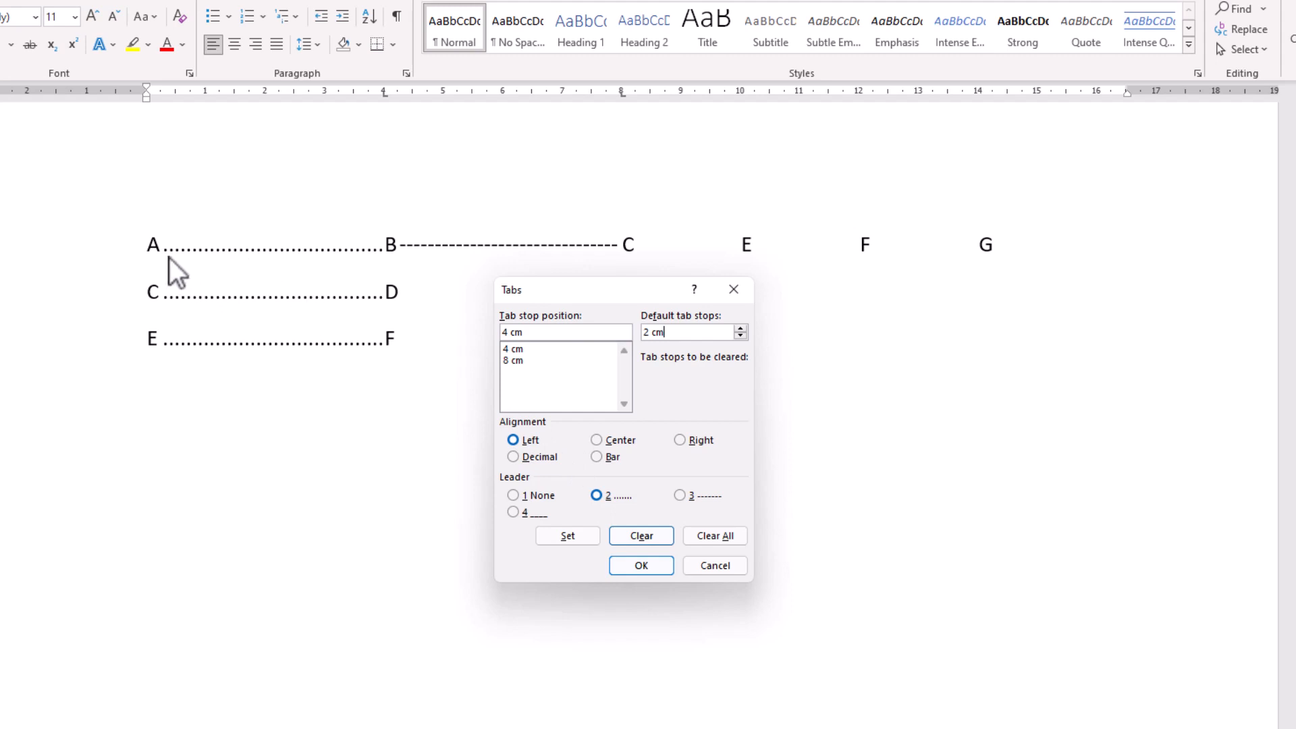
- Clear all existing tab stops from the first line's paragraph
left_click(507, 362)
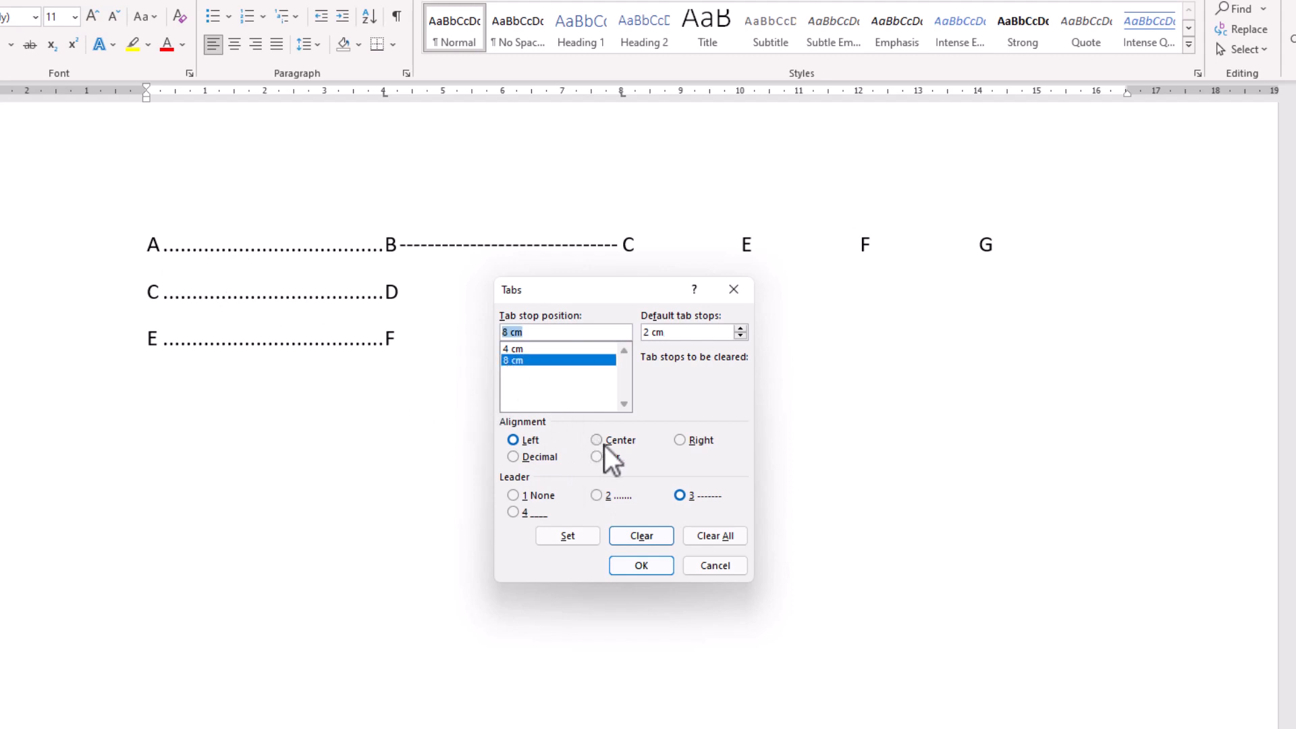
left_click(680, 440)
left_click(513, 349)
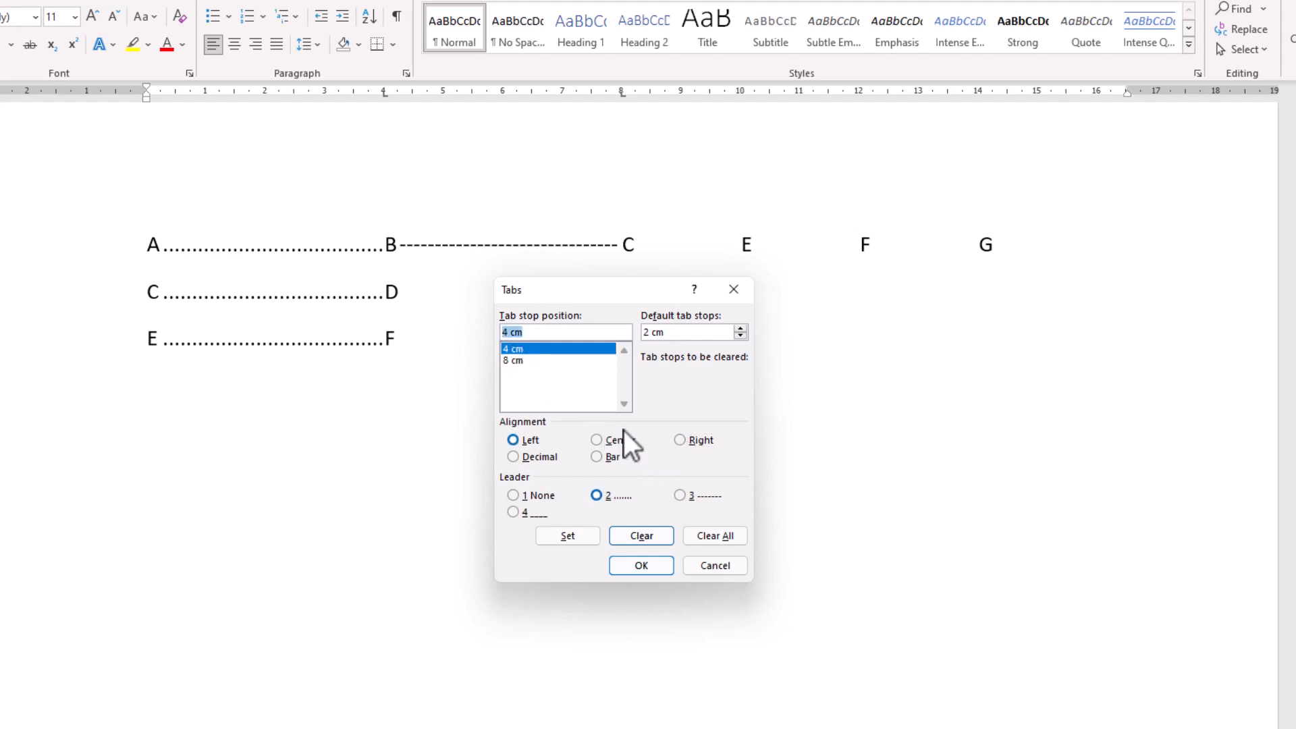
left_click(681, 440)
left_click(715, 535)
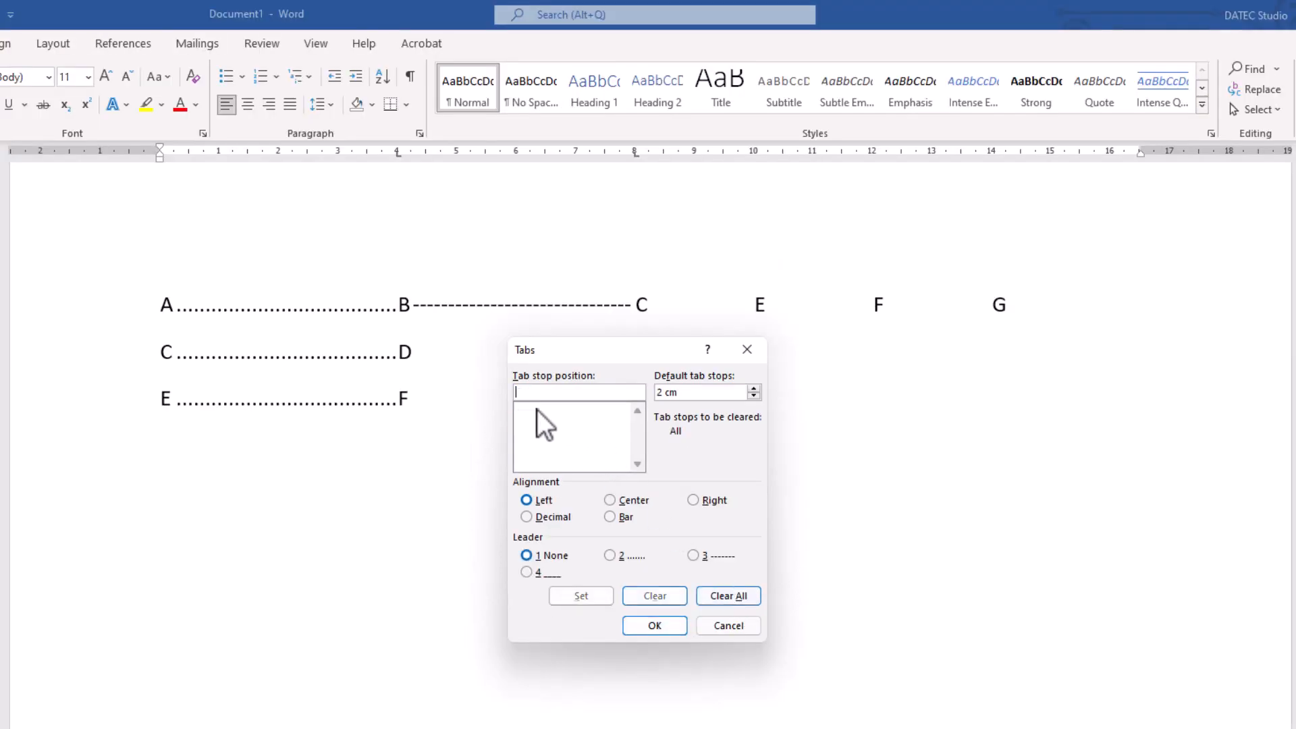
- Add a right-aligned tab stop at 6 cm with a dotted leader to the first line
left_click(552, 391)
type("6")
left_click(629, 557)
left_click(704, 498)
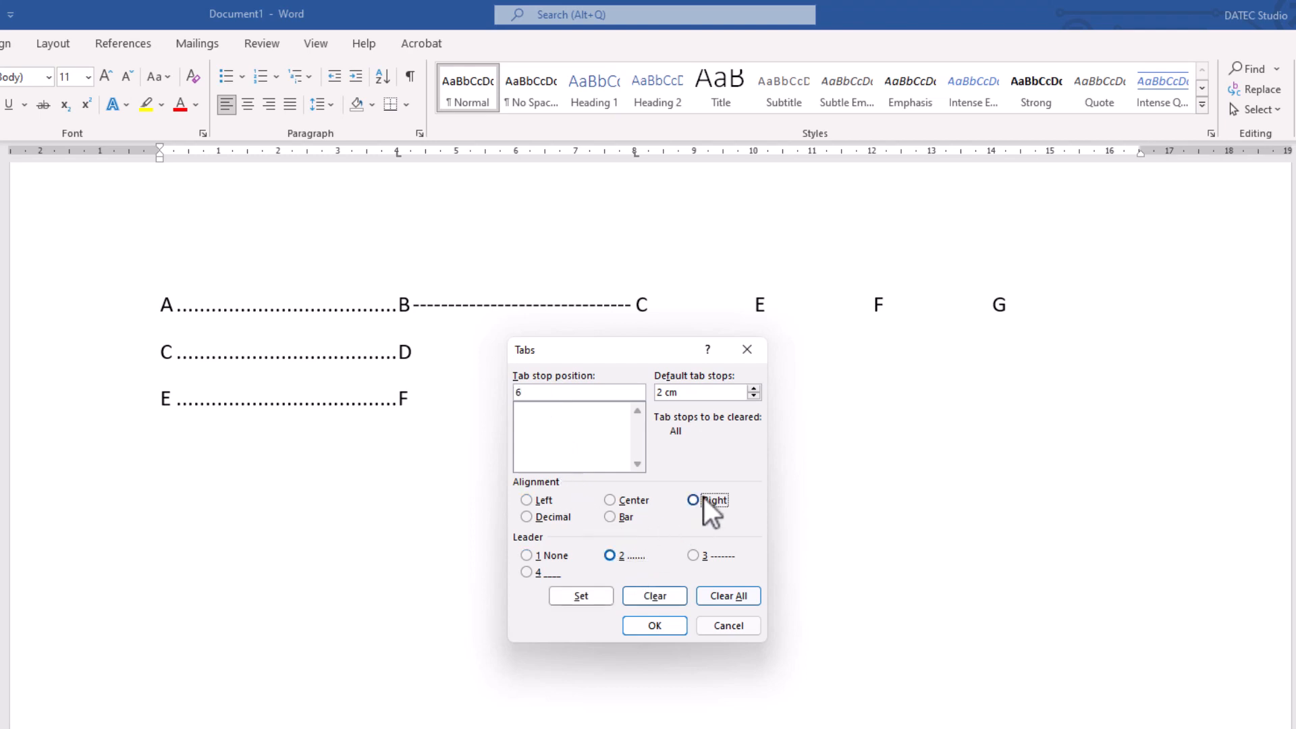
left_click(584, 597)
left_click(644, 626)
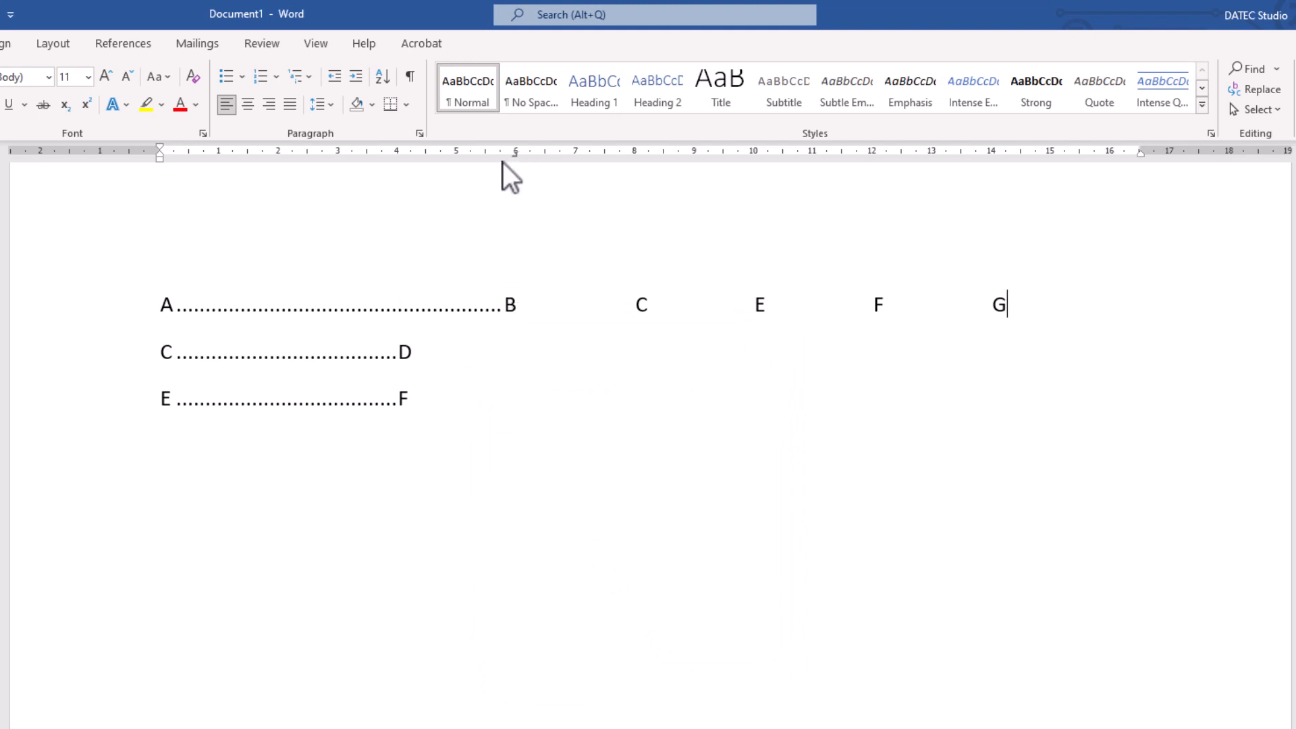
- Append IIIIII to the D on the second line to test the left-aligned tab
left_click(404, 352)
left_click(516, 309)
left_click(414, 353)
type("IIIIII")
- Append a run of about fourteen capital I's to the B on the first line to test the right-aligned tab
left_click(518, 304)
type("IIIIIIIIIII")
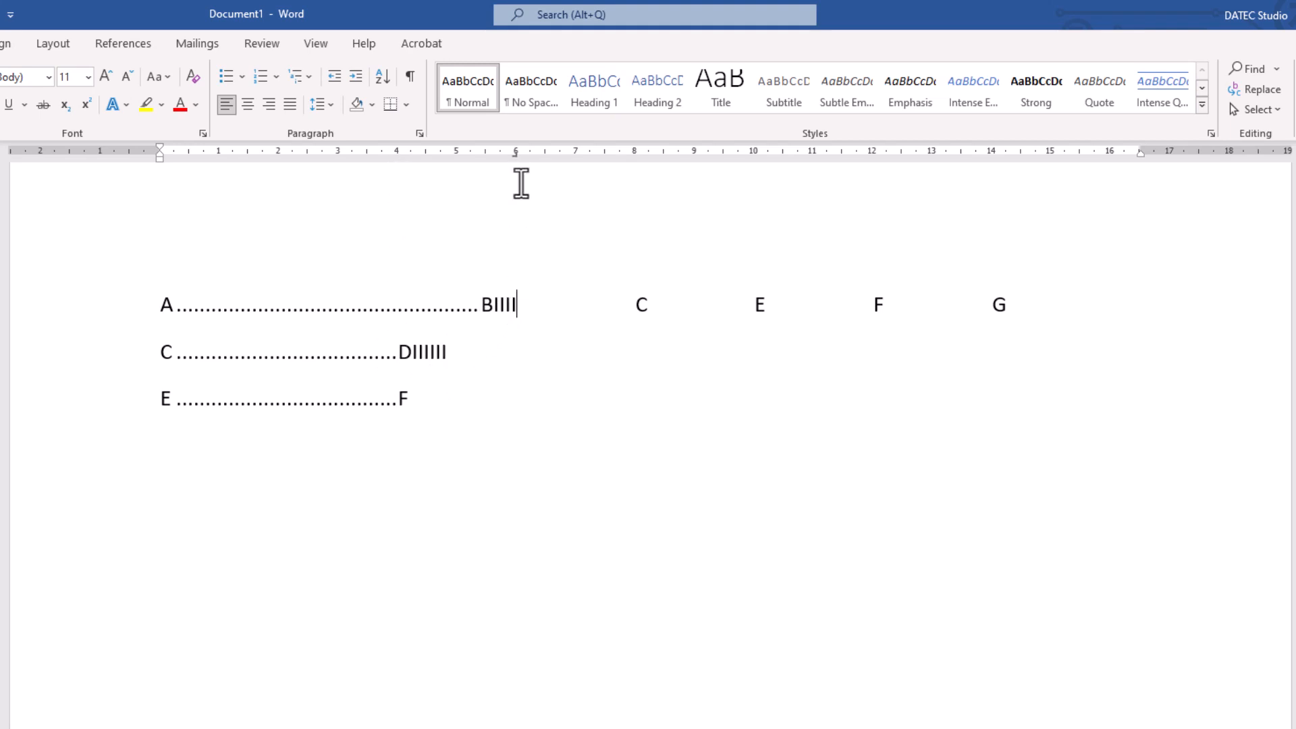
type("III")
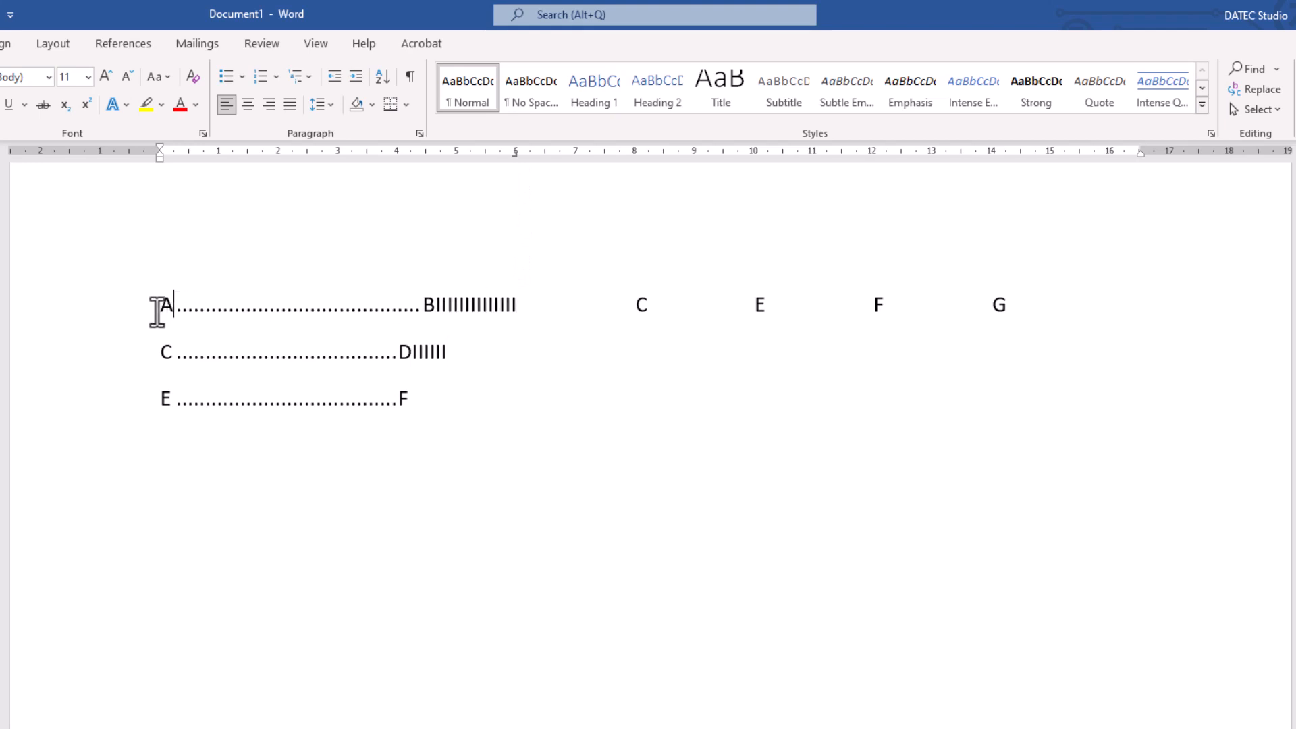
- Add three more capital I's to the D text on the second line and six more to the B text on the first
left_click(413, 351)
type("III")
left_click_drag(404, 351, 428, 348)
left_click(417, 304)
left_click(516, 303)
type("IIIIIIIII")
- Add a fourth line below the third containing E, a tab and F
left_click(408, 403)
key("Return")
type("E")
key("Tab")
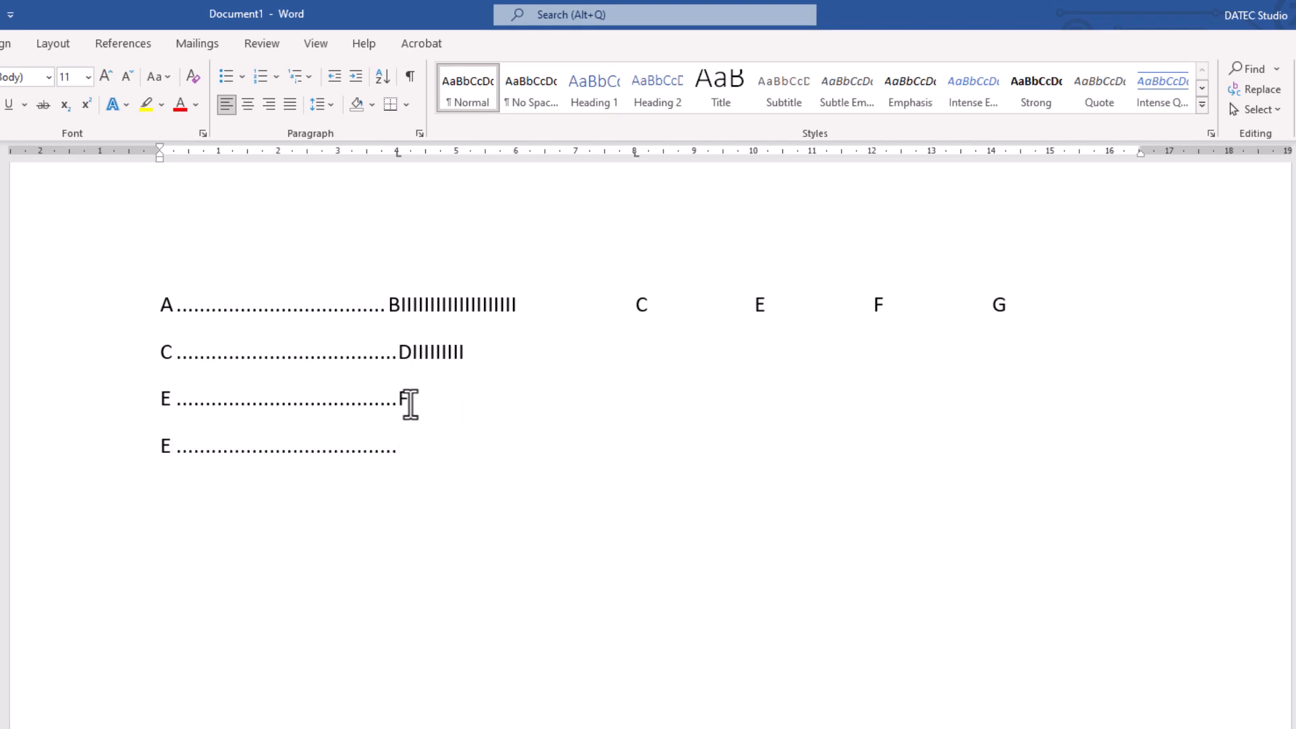
type("F")
- Replace the fourth line's tab stops with a single centered stop at 4 cm with a dotted leader
left_click(420, 133)
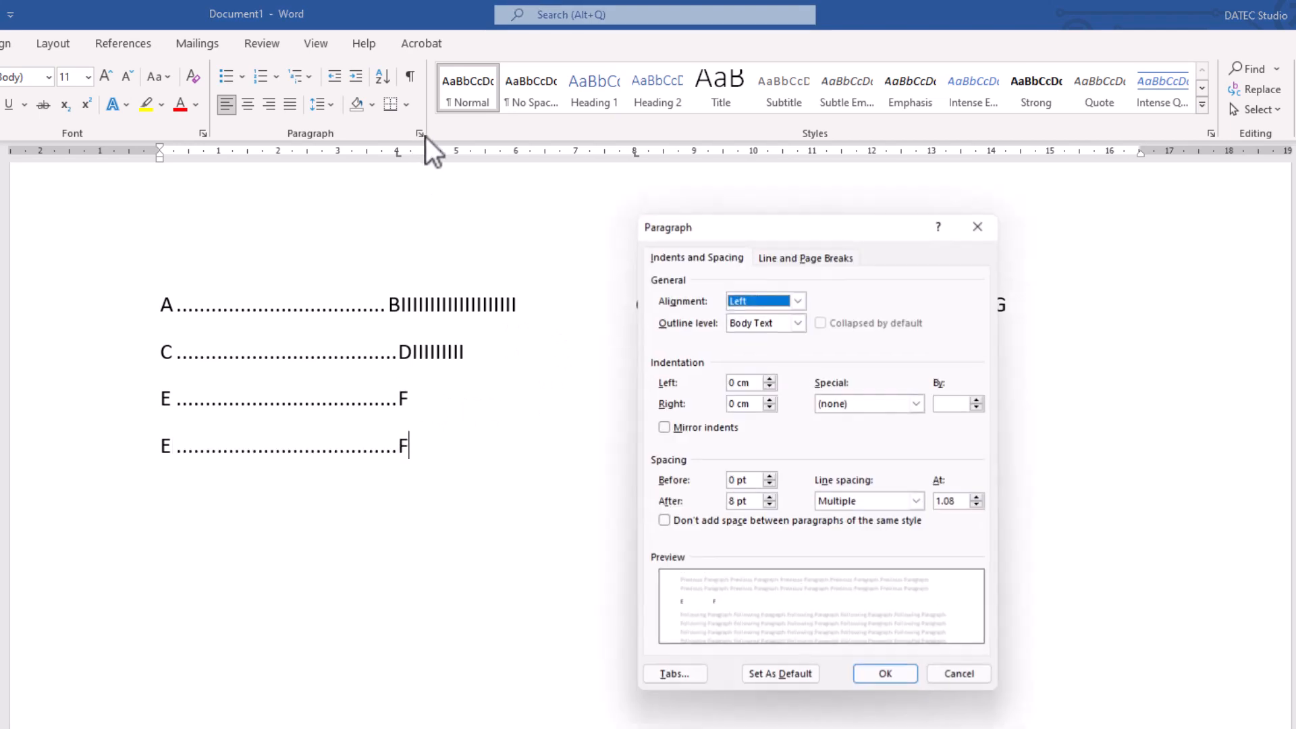
left_click(675, 674)
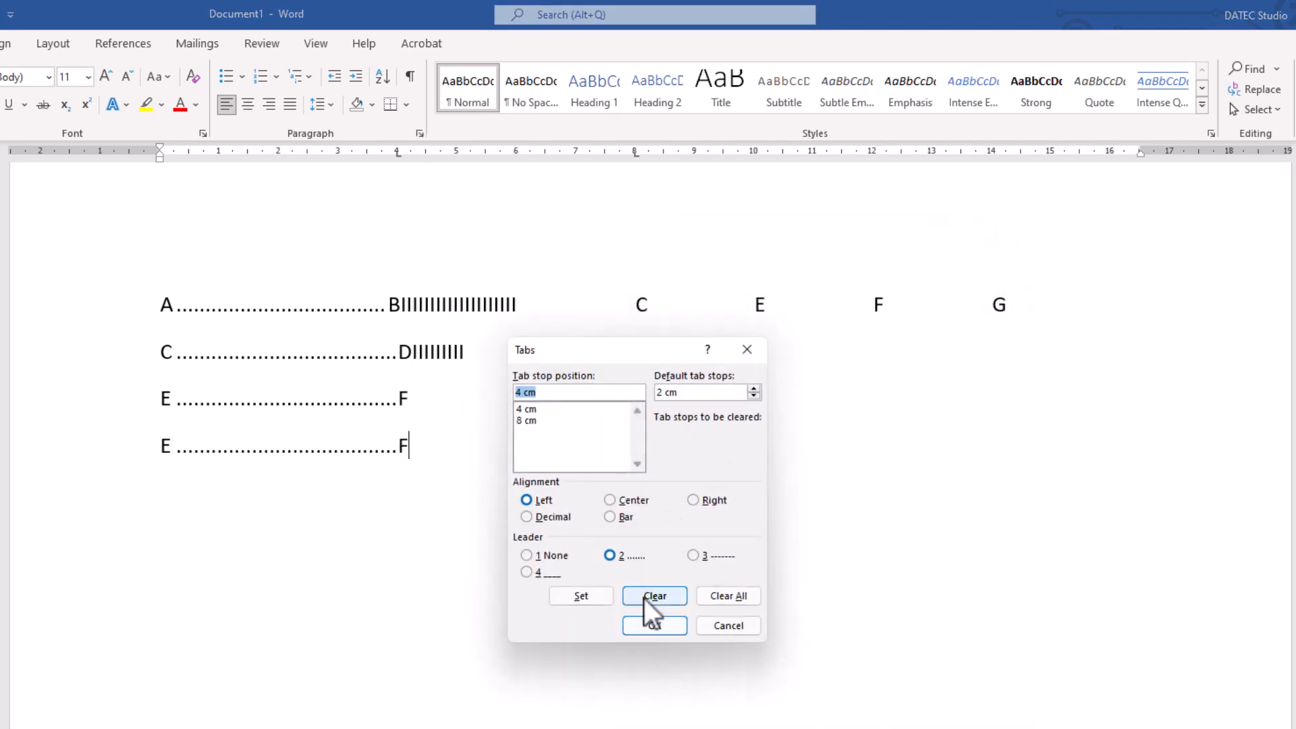
left_click(721, 595)
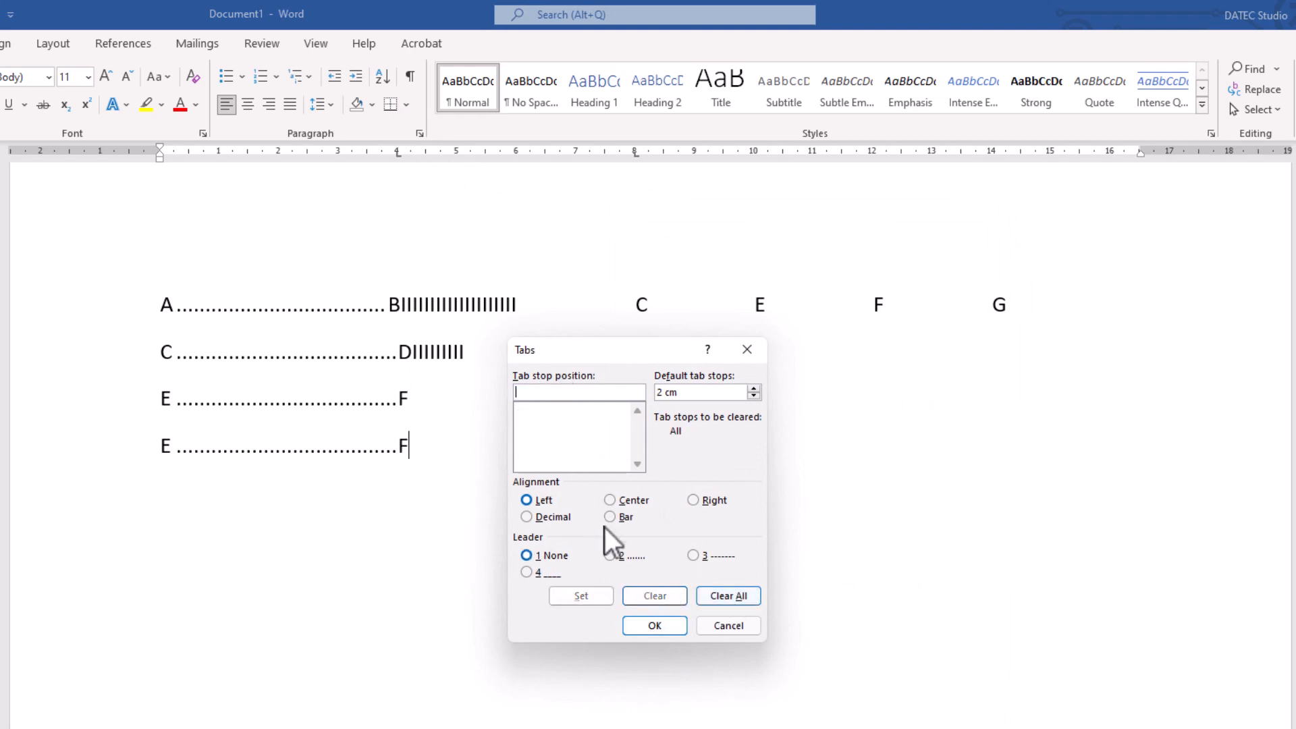
type("4")
left_click(636, 498)
left_click(652, 625)
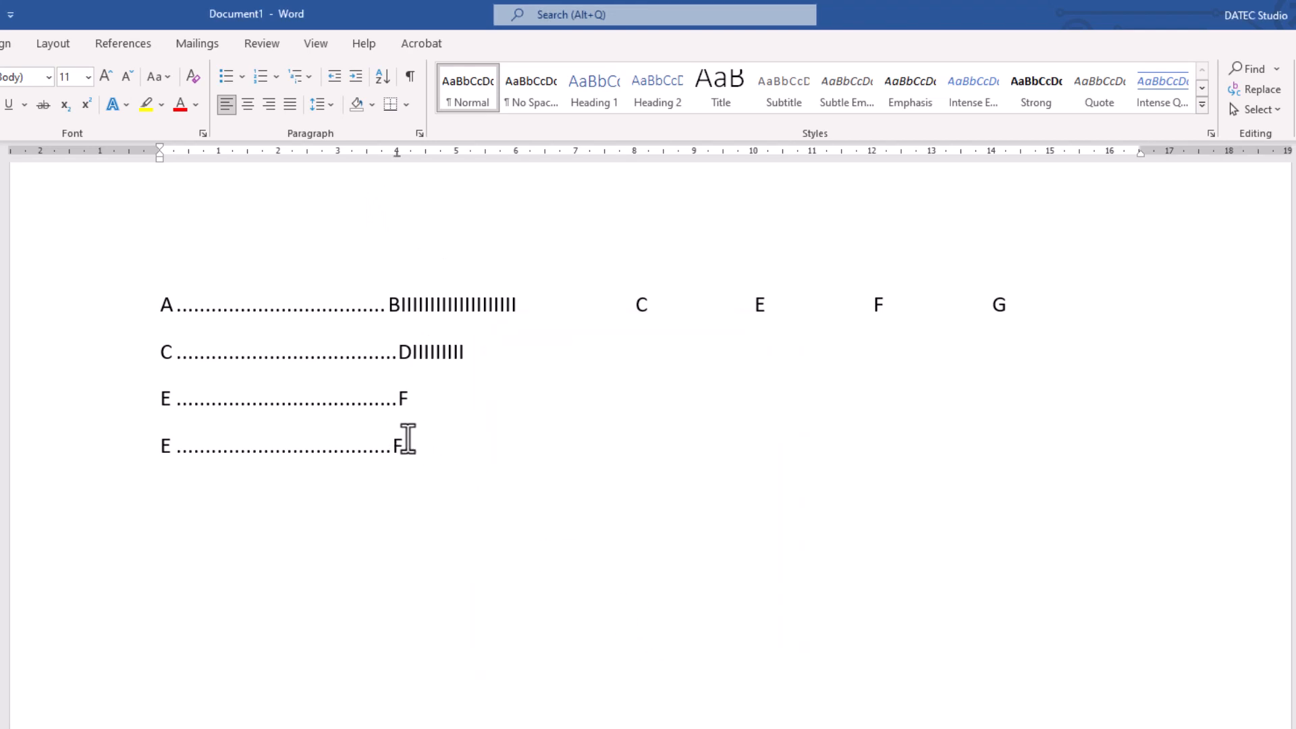
type("4444444444")
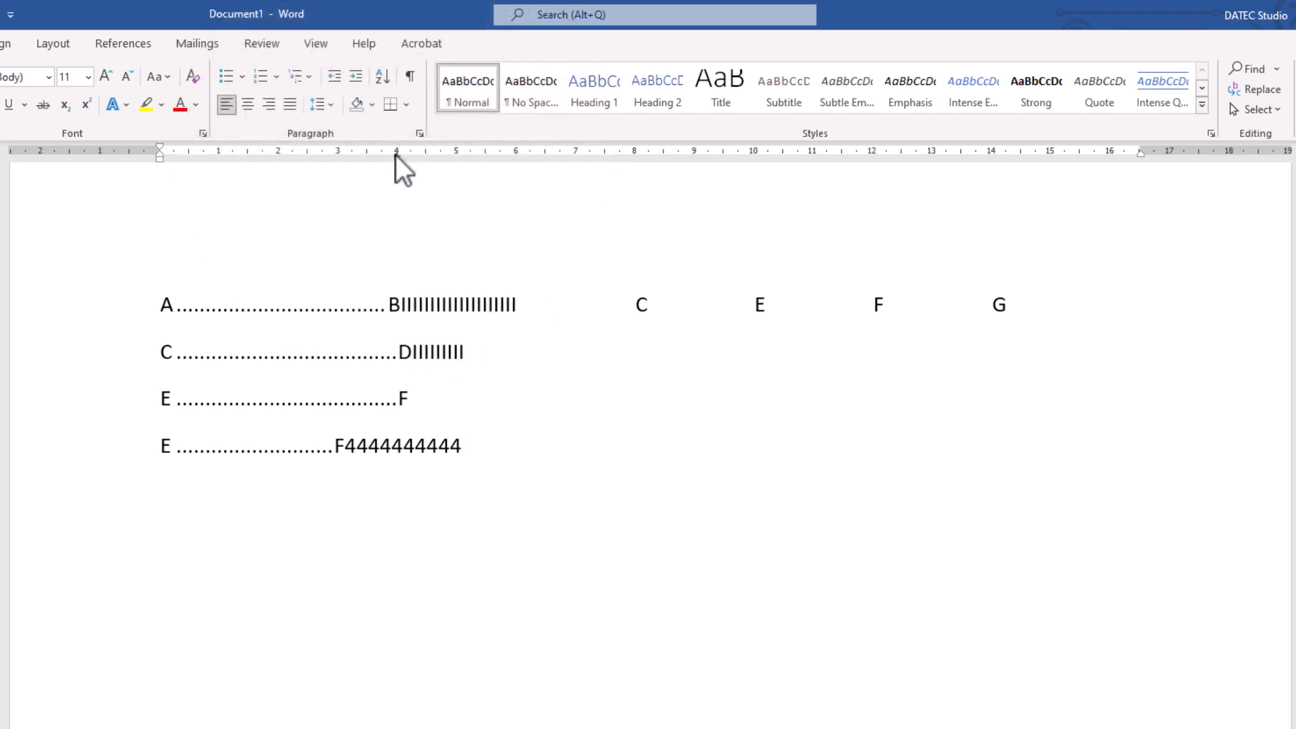
key("Return")
- Try changing the 4 cm tab stop on the new line to a bar tab
left_click(419, 133)
left_click(695, 672)
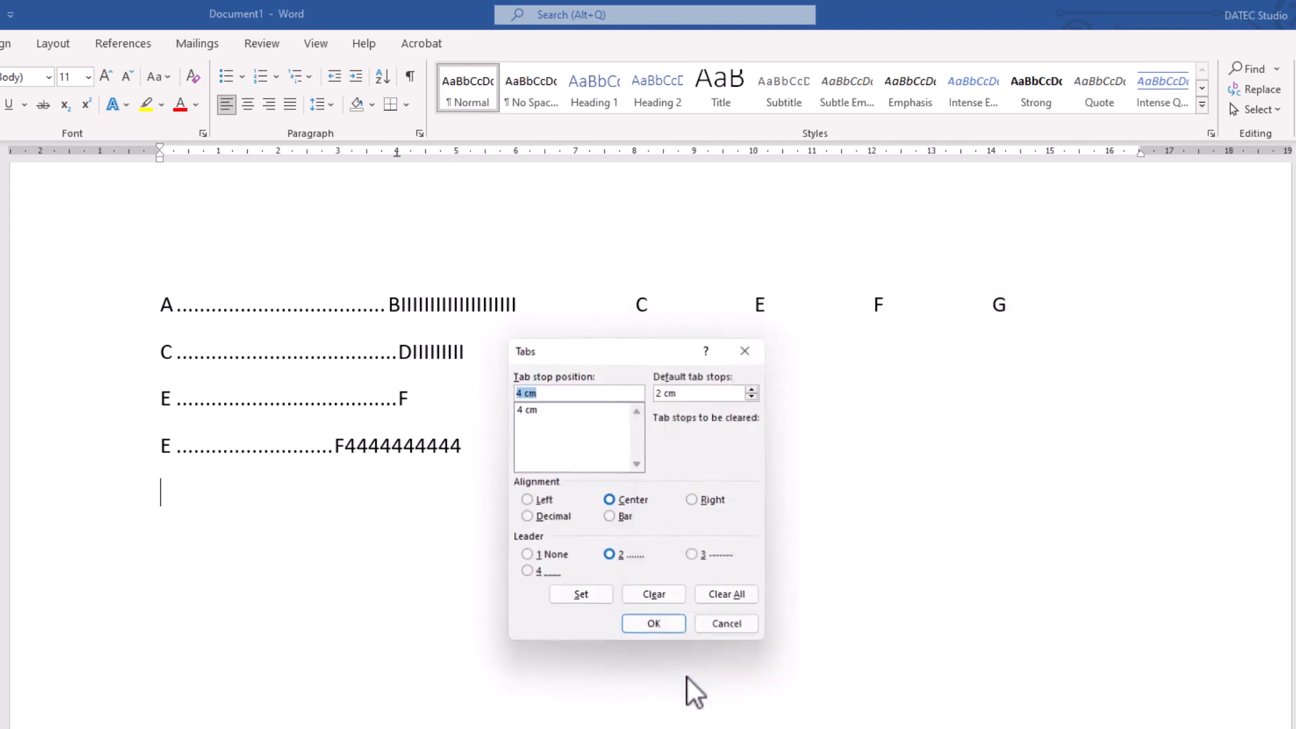
left_click(547, 518)
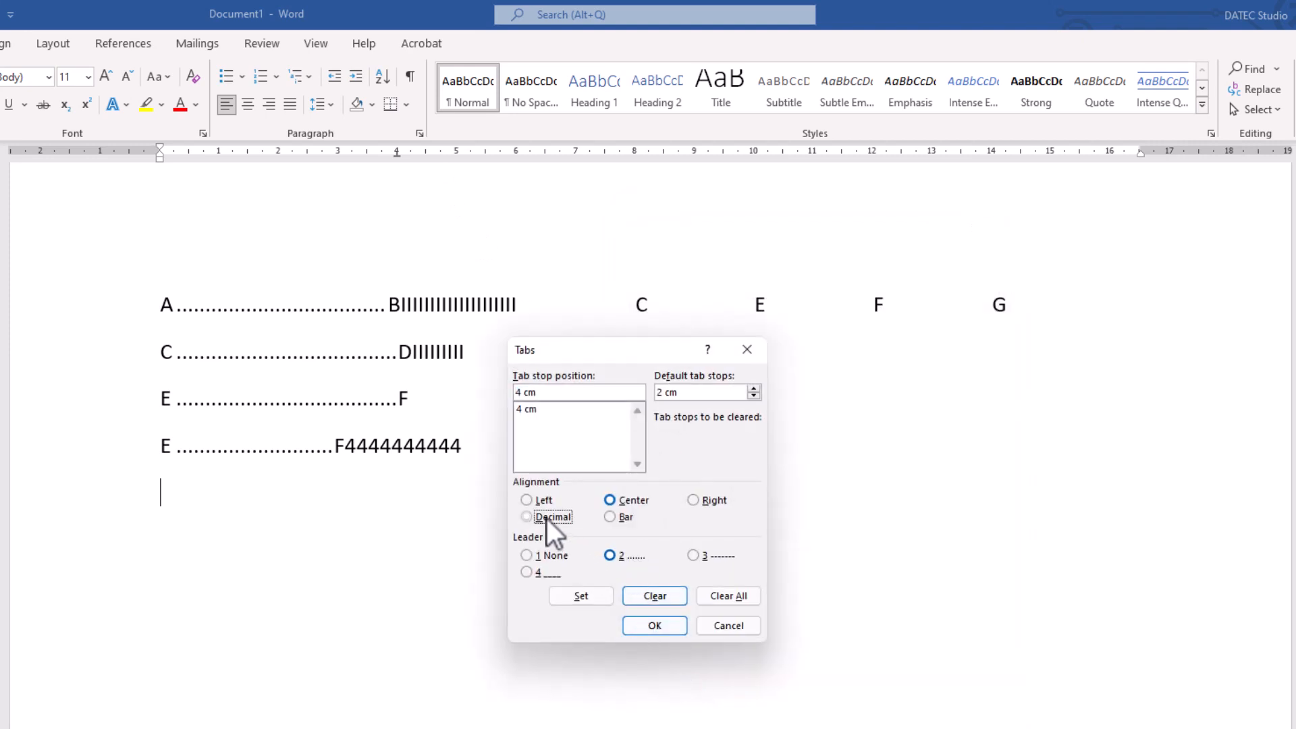
left_click(624, 517)
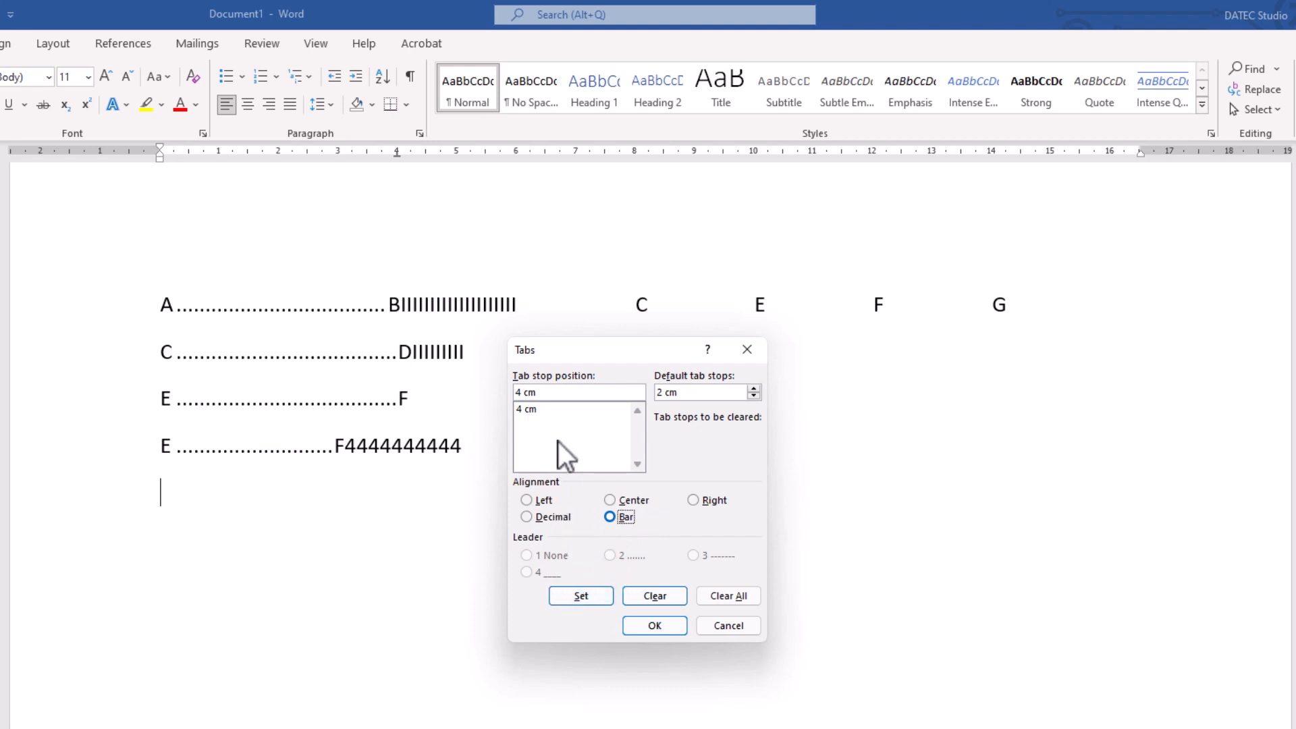
left_click(573, 596)
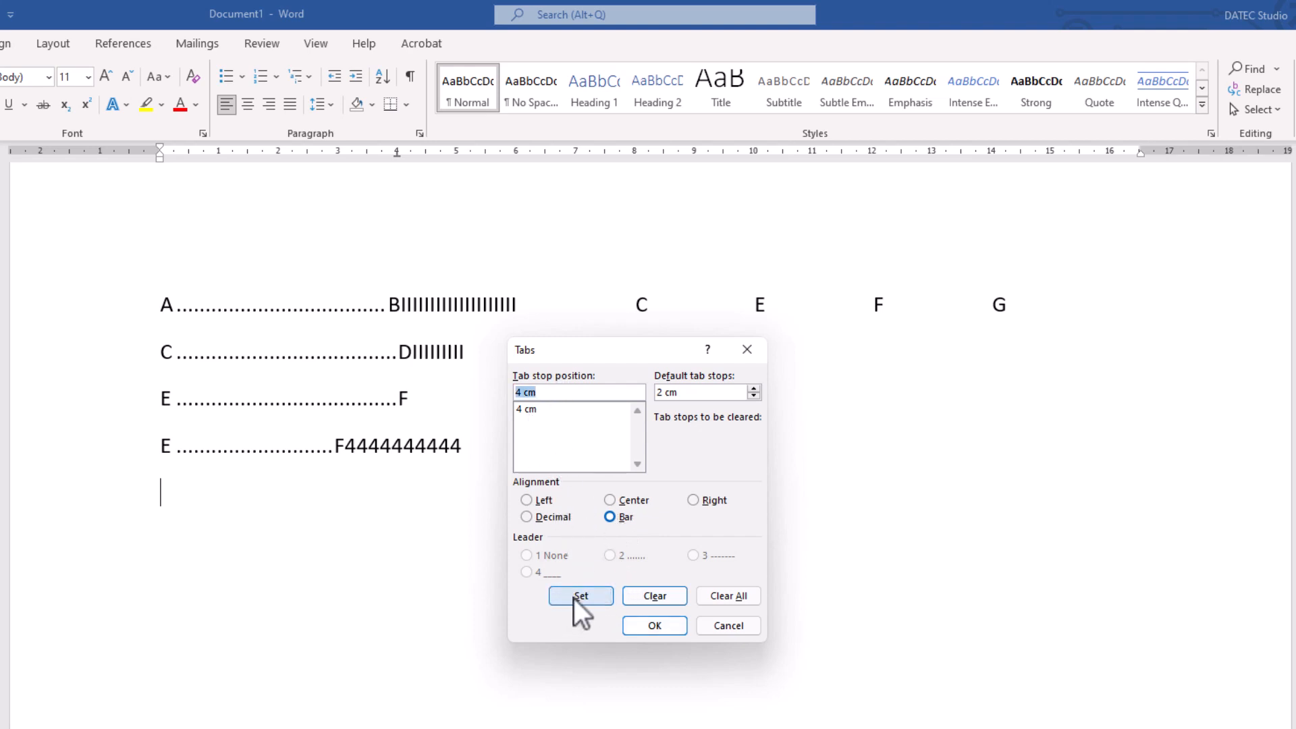
left_click(648, 630)
- Test the bar tab by entering ERERE, three tabs and WEWE, followed by a new line
type("ERERE")
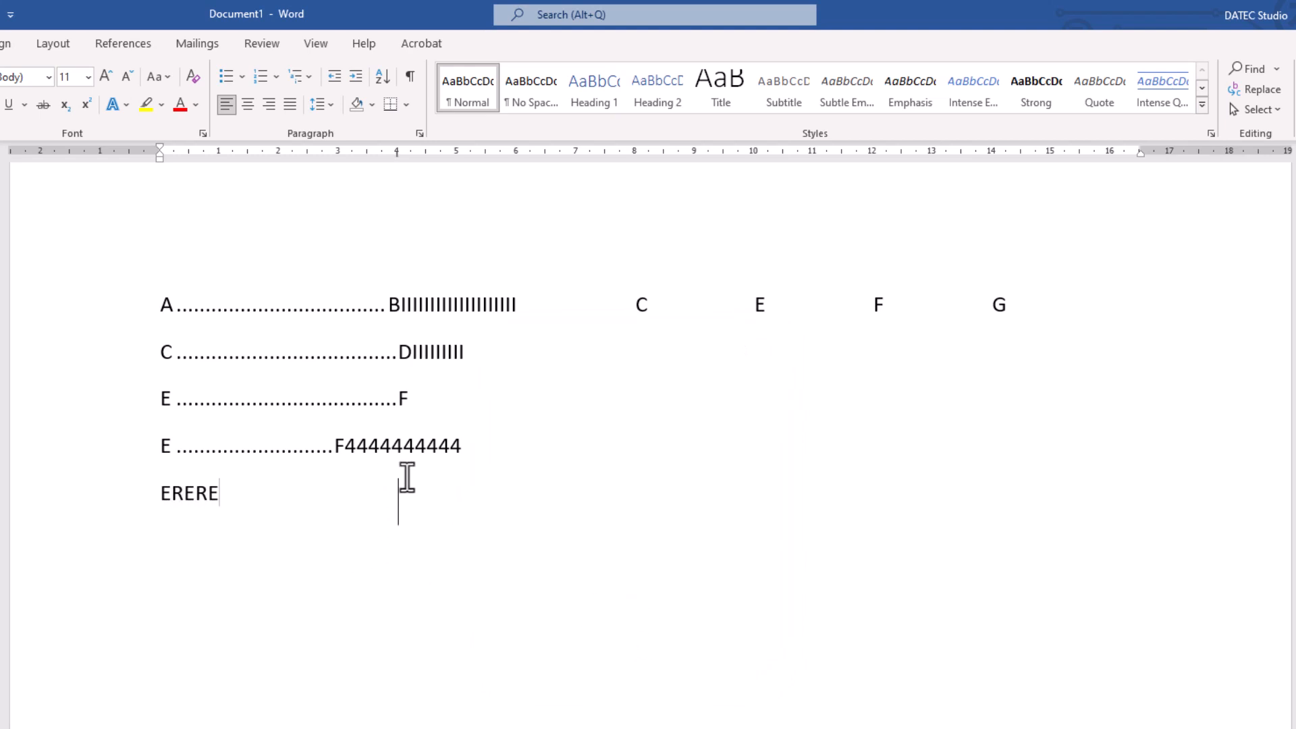
key("Tab")
key("Tab")
key("Tab")
type("WEWE")
key("Return")
- Undo the ERERE and WEWE test text and the bar tab setting
key("ctrl+z")
key("ctrl+z")
key("ctrl+z")
- Clear all tab stops on the empty fifth line and set a decimal tab stop at 6 cm
left_click(419, 135)
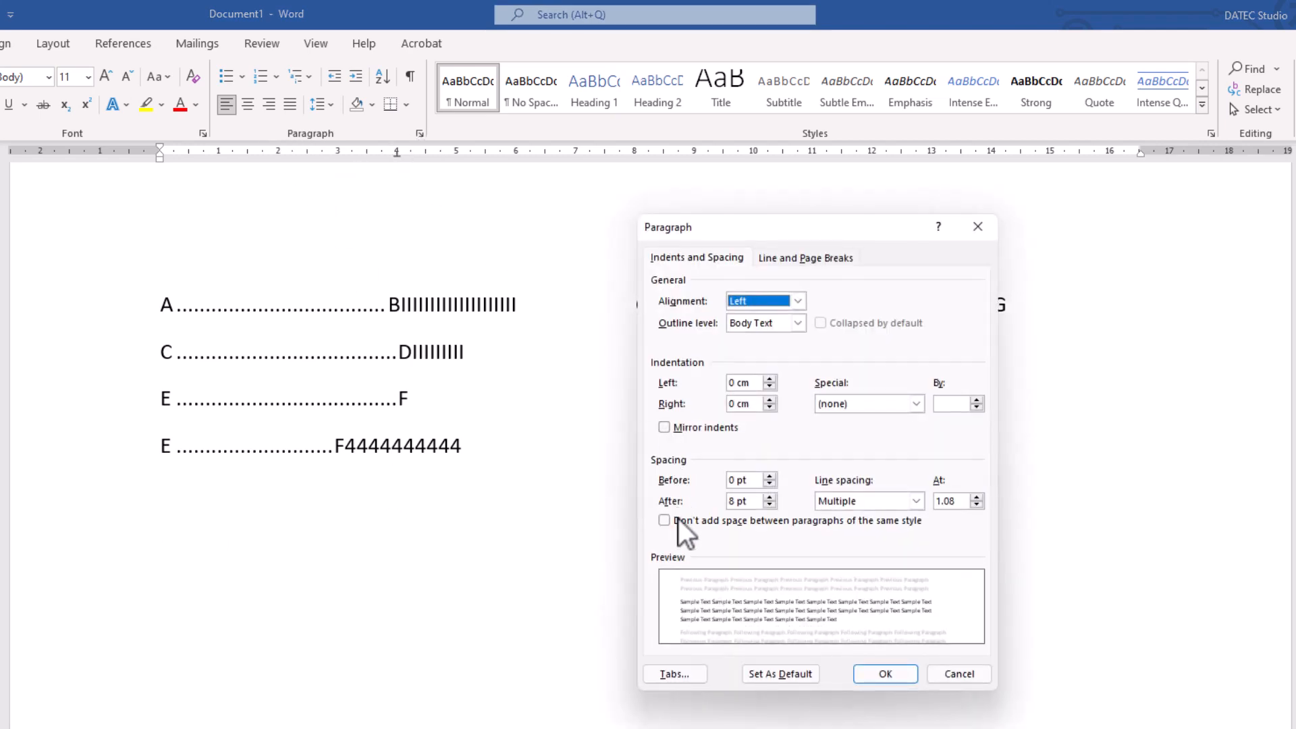
left_click(674, 673)
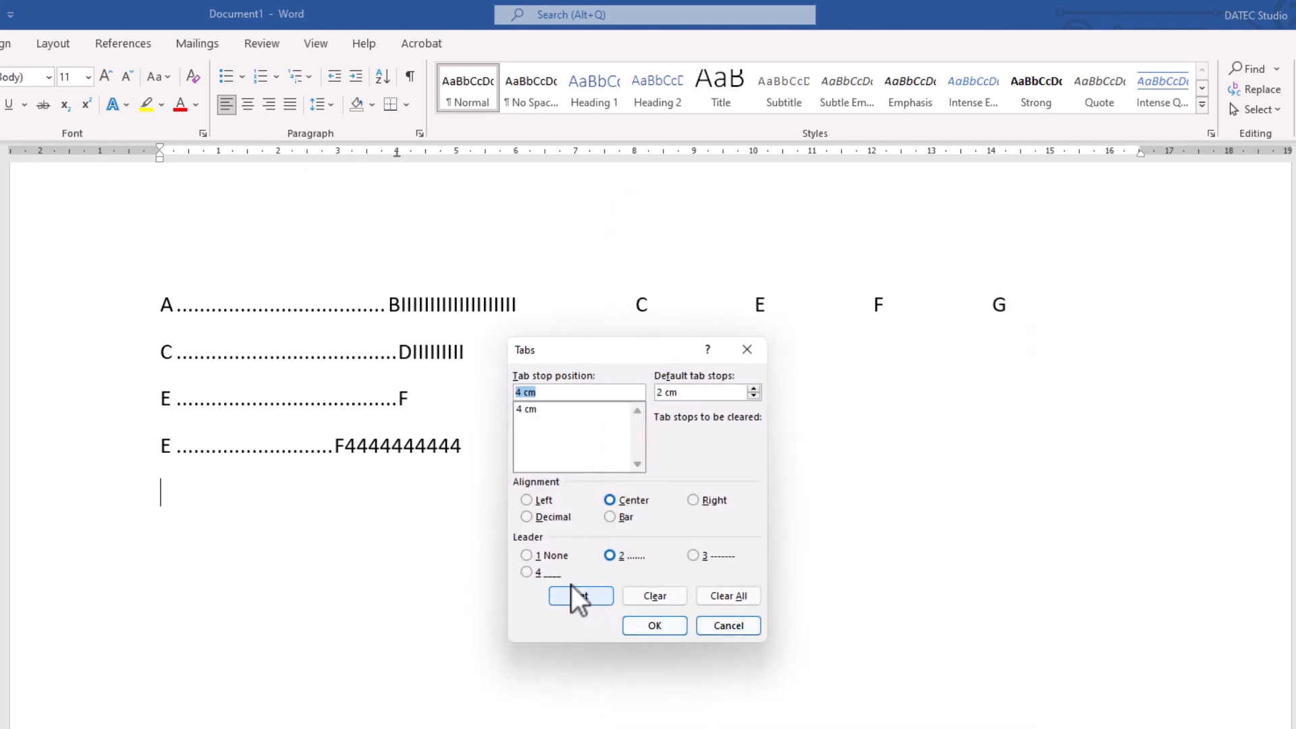
left_click(718, 596)
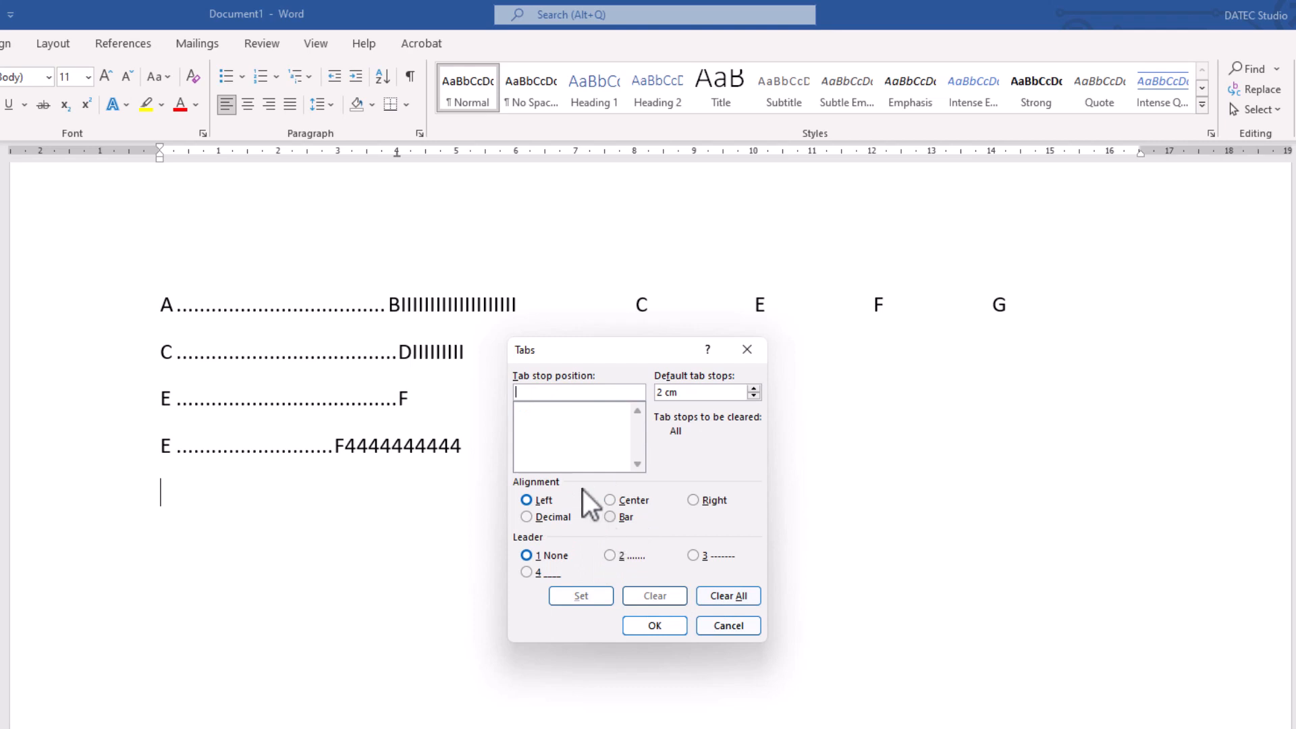
type("6")
left_click(575, 599)
left_click(652, 626)
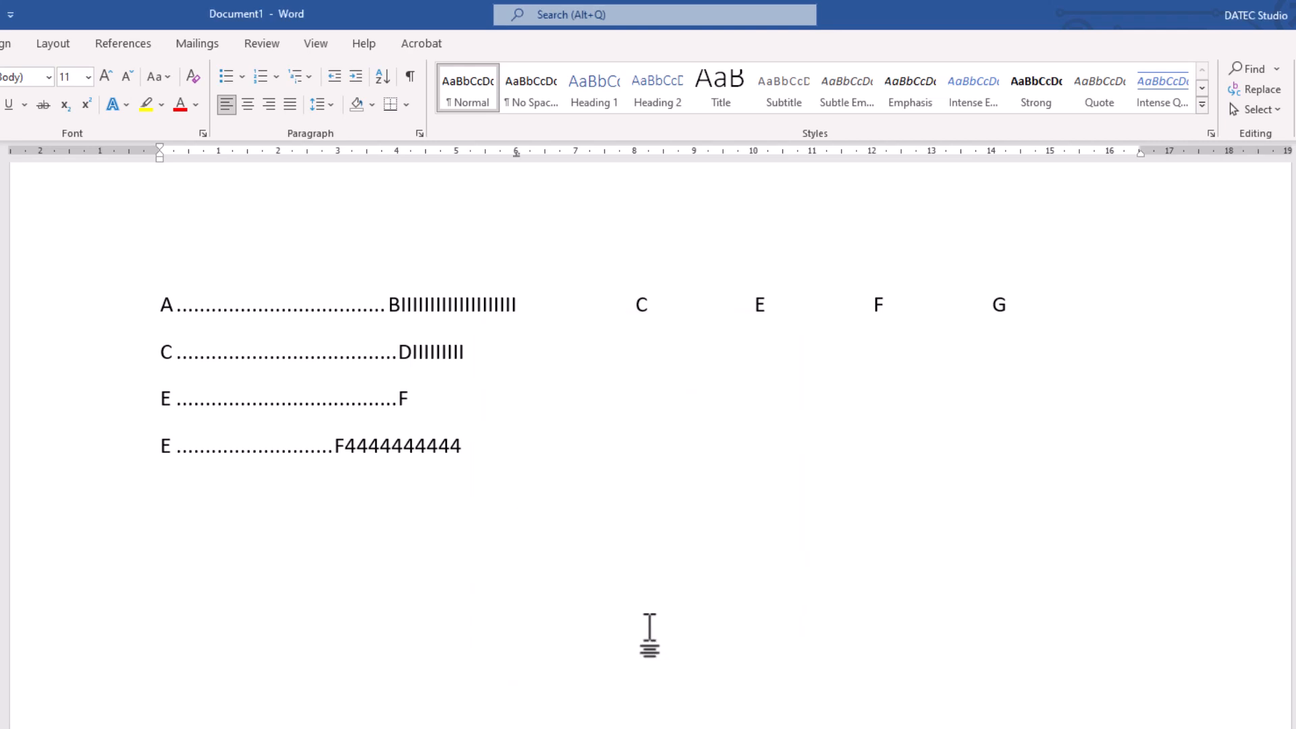
- Enter 66.00, 0.555555 and 5555.004 on separate lines, each aligned at the decimal tab stop
type("66.00")
key("Return")
key("Tab")
type("0.555555 ")
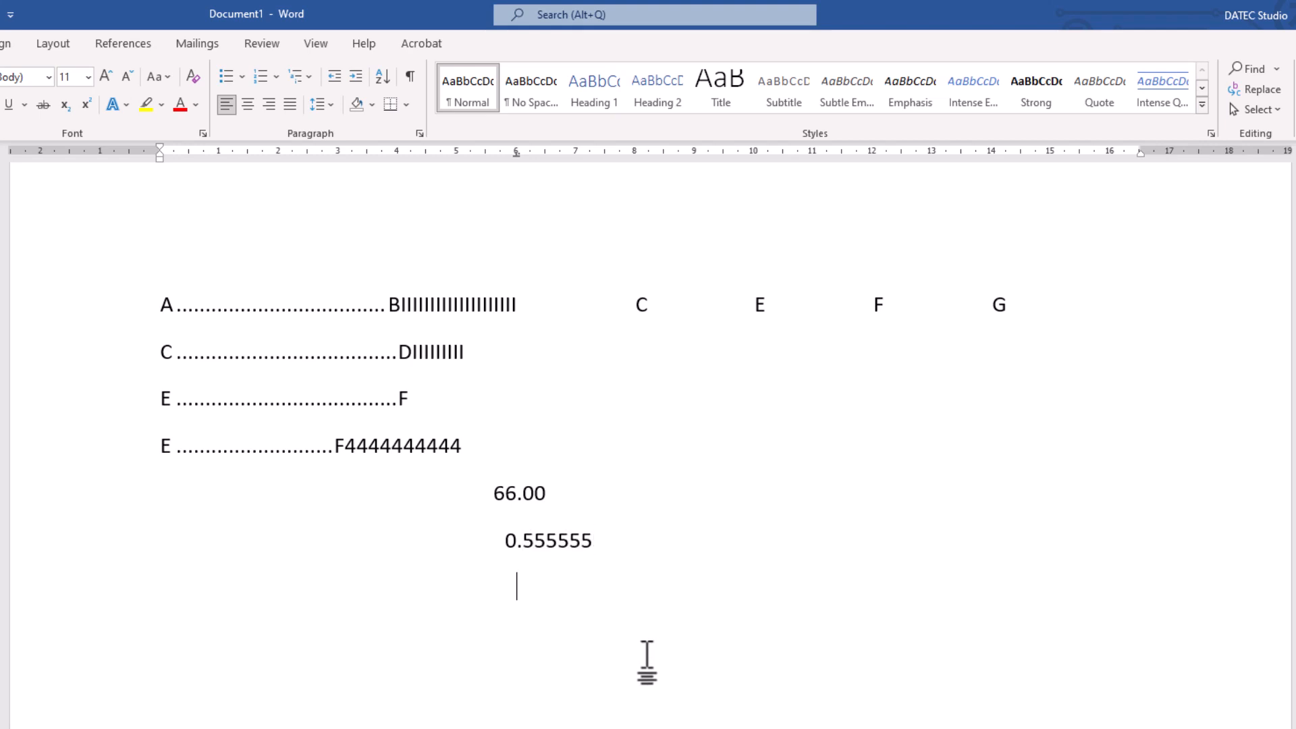
type("5555.004")
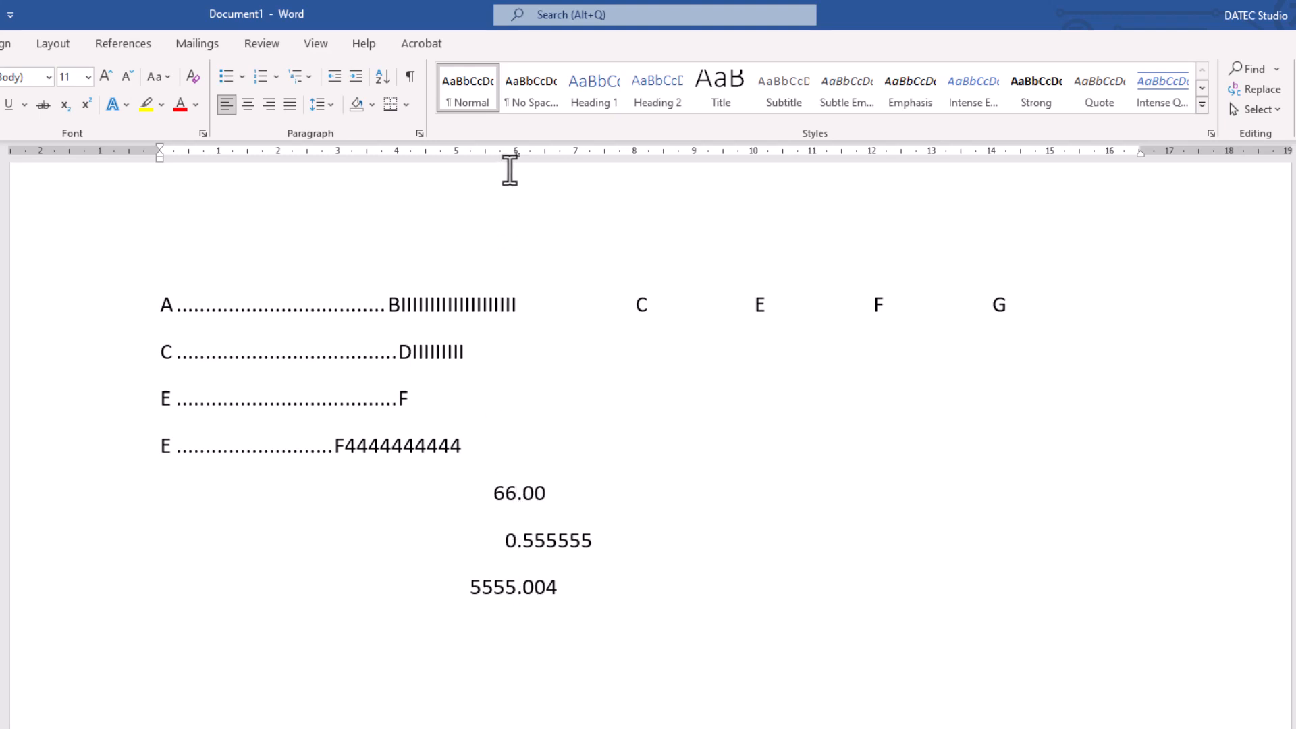
- Check the decimal points of the three numbers against the 6 cm tab stop on the ruler
mouse_move(513, 158)
left_mouse_down()
mouse_move(472, 157)
mouse_move(515, 160)
left_mouse_up()
left_click(427, 448)
left_click(517, 494)
left_click_drag(517, 158, 517, 156)
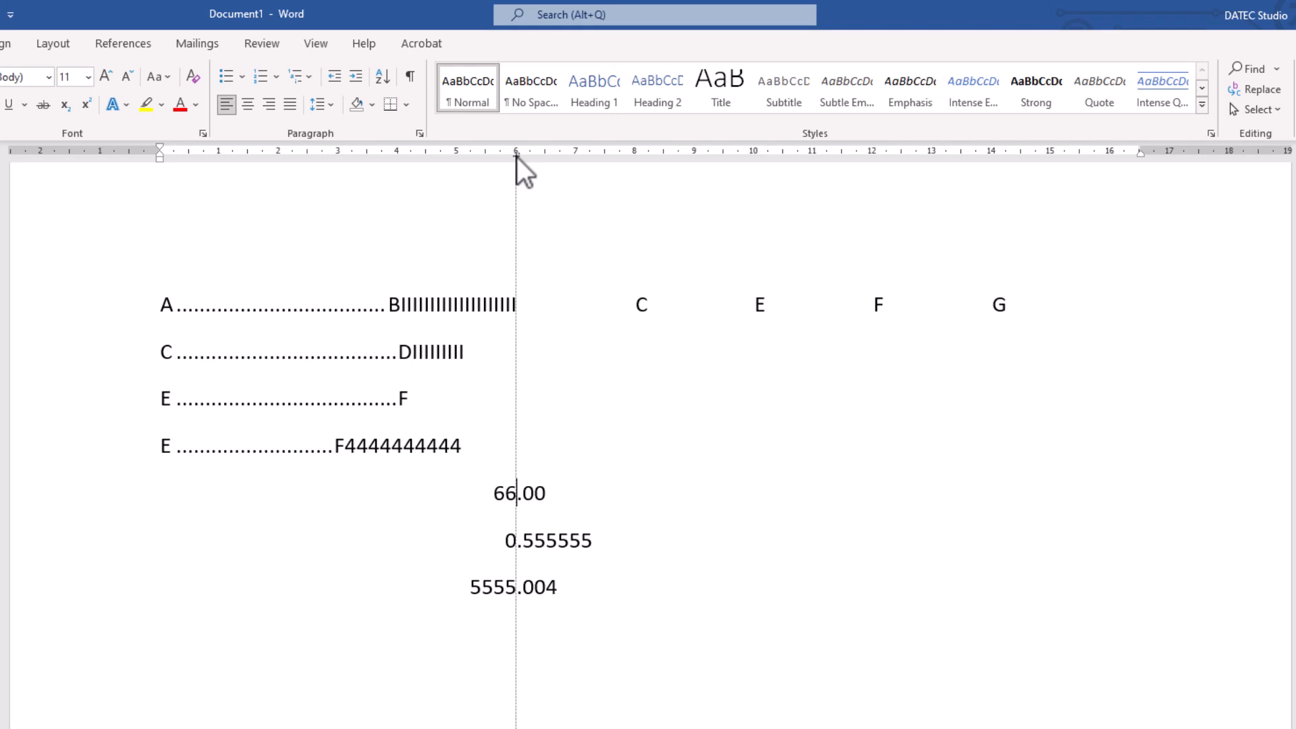
mouse_move(516, 157)
left_mouse_down()
mouse_move(528, 160)
mouse_move(516, 169)
left_mouse_up()
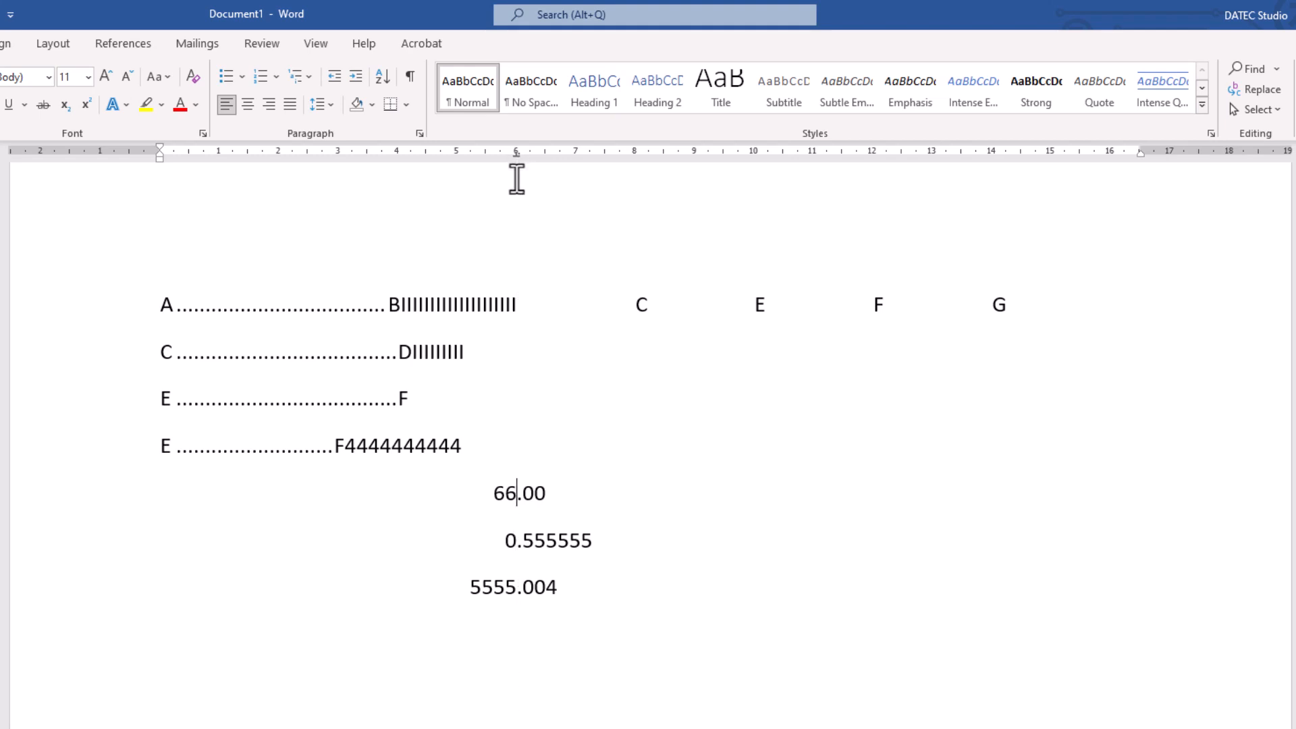
left_click(590, 582)
key("Return")
- Create a new blank document, place a decimal tab stop at 6 cm on its ruler and tab to it
key("ctrl+n")
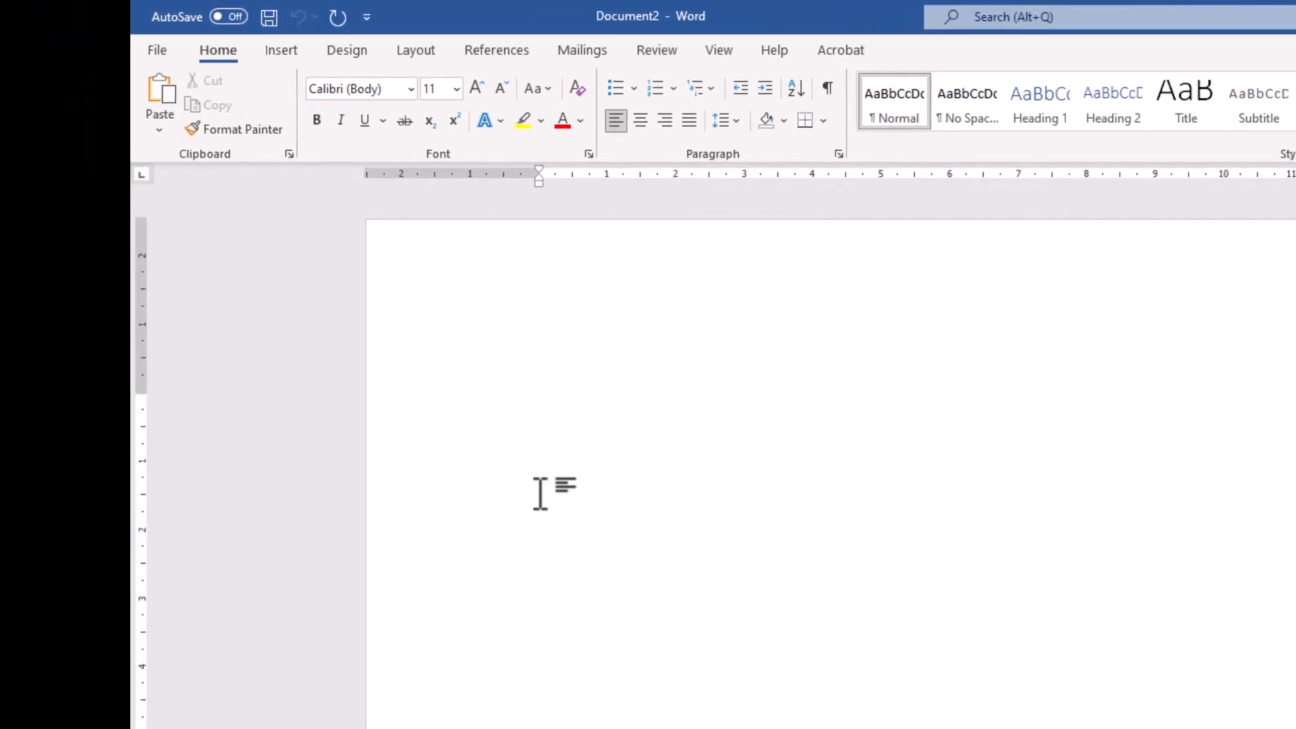
left_click(145, 178)
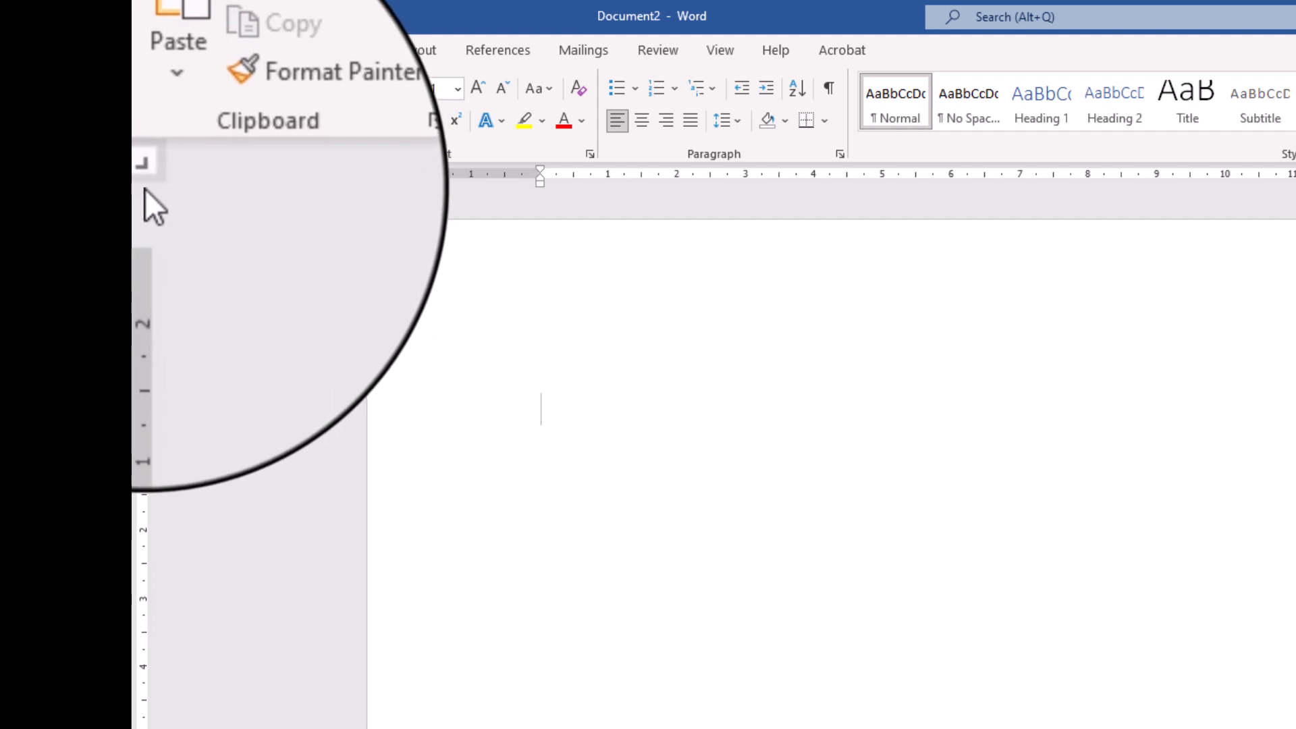
left_click(143, 180)
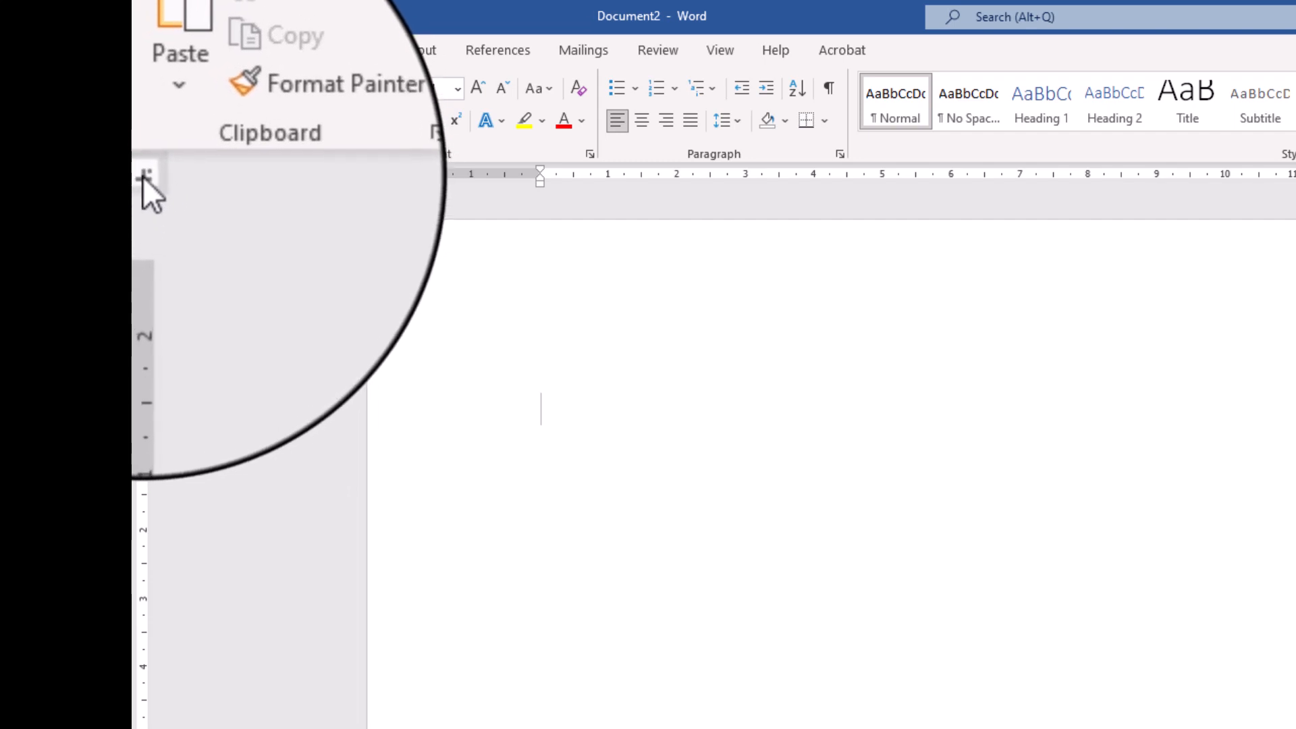
left_click(949, 177)
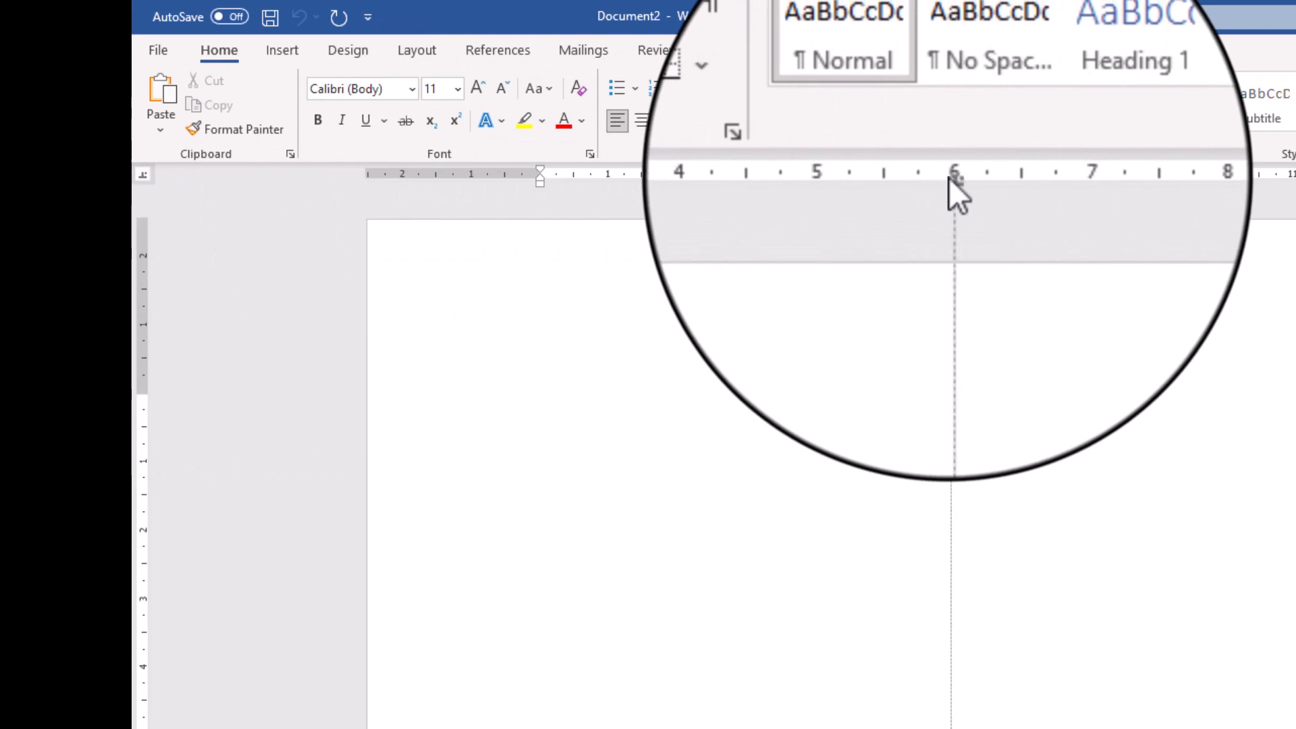
key("Tab")
- Try the decimal tab with the sample text ERERE.5ERER, and erase that text
type("ERERE.5ERE")
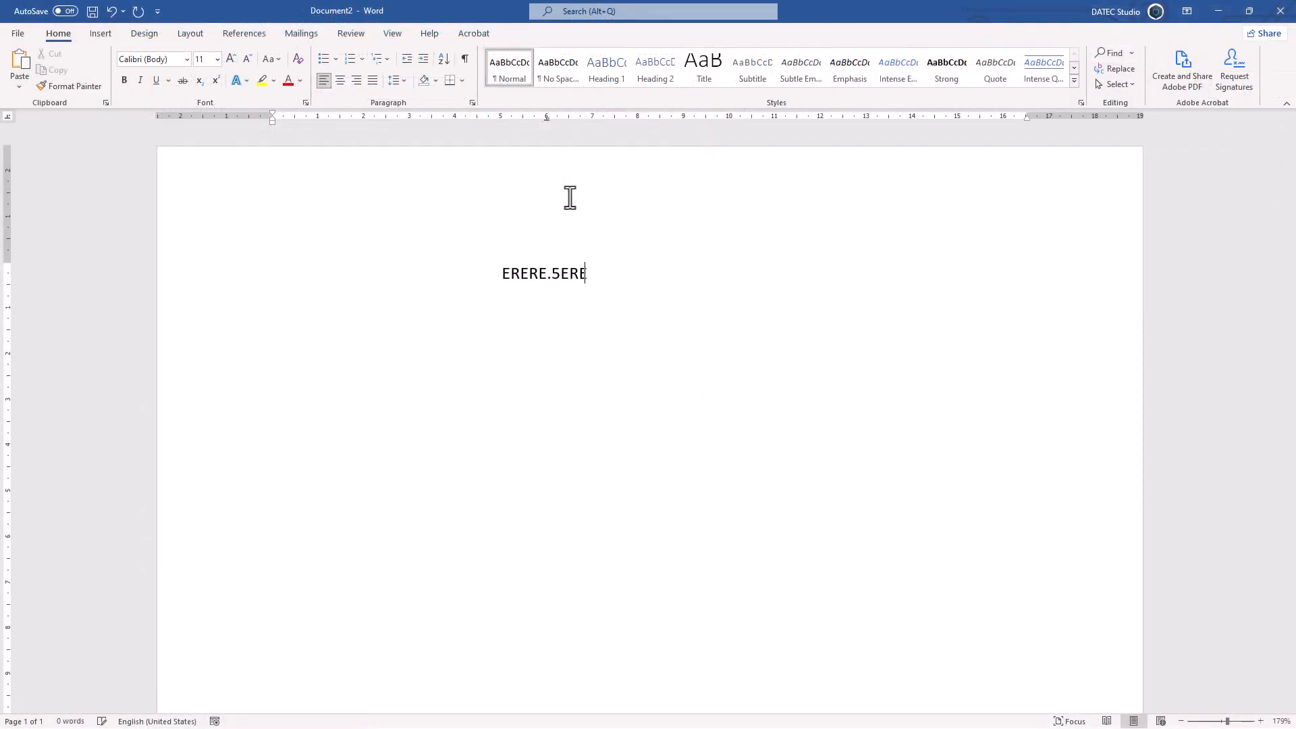
key("ctrl+a")
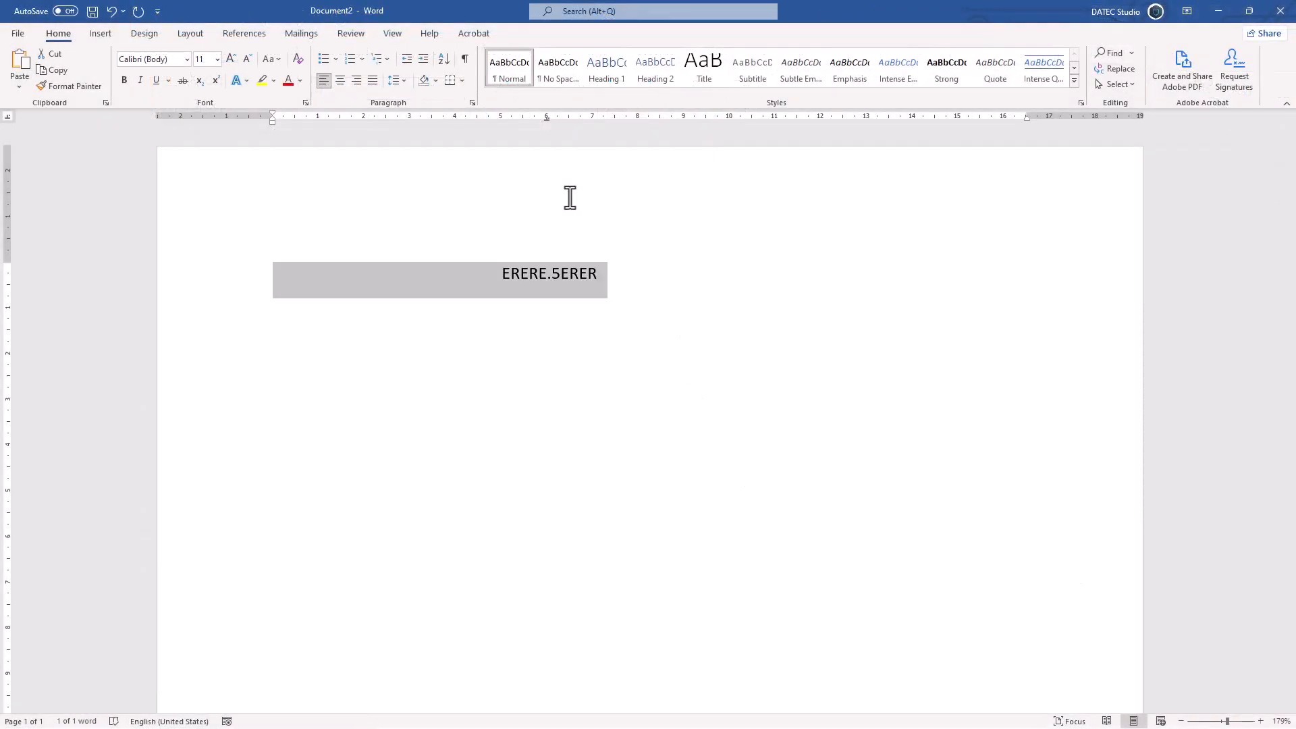
left_click(607, 272)
key("BackSpace")
key("BackSpace")
key("BackSpace")
key("BackSpace")
key("BackSpace")
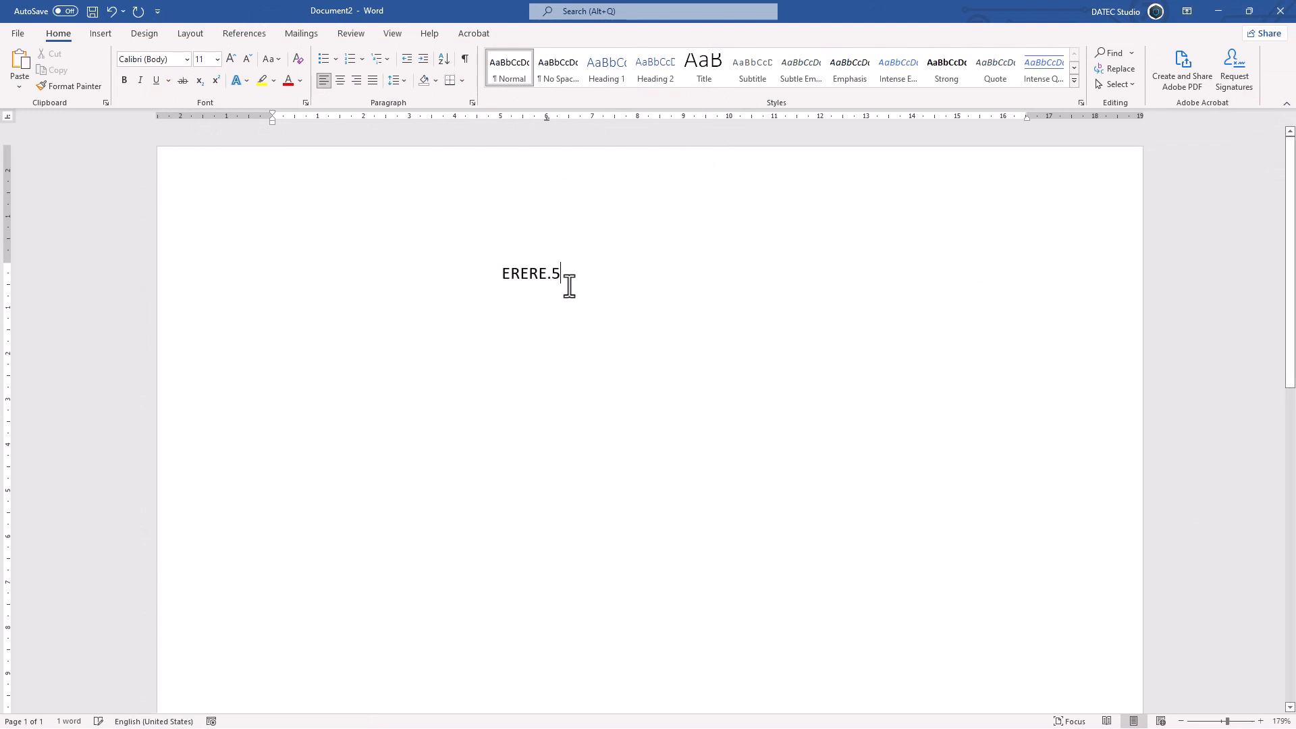
key("BackSpace")
key("BackSpace")
key("BackSpace")
key("BackSpace")
key("BackSpace")
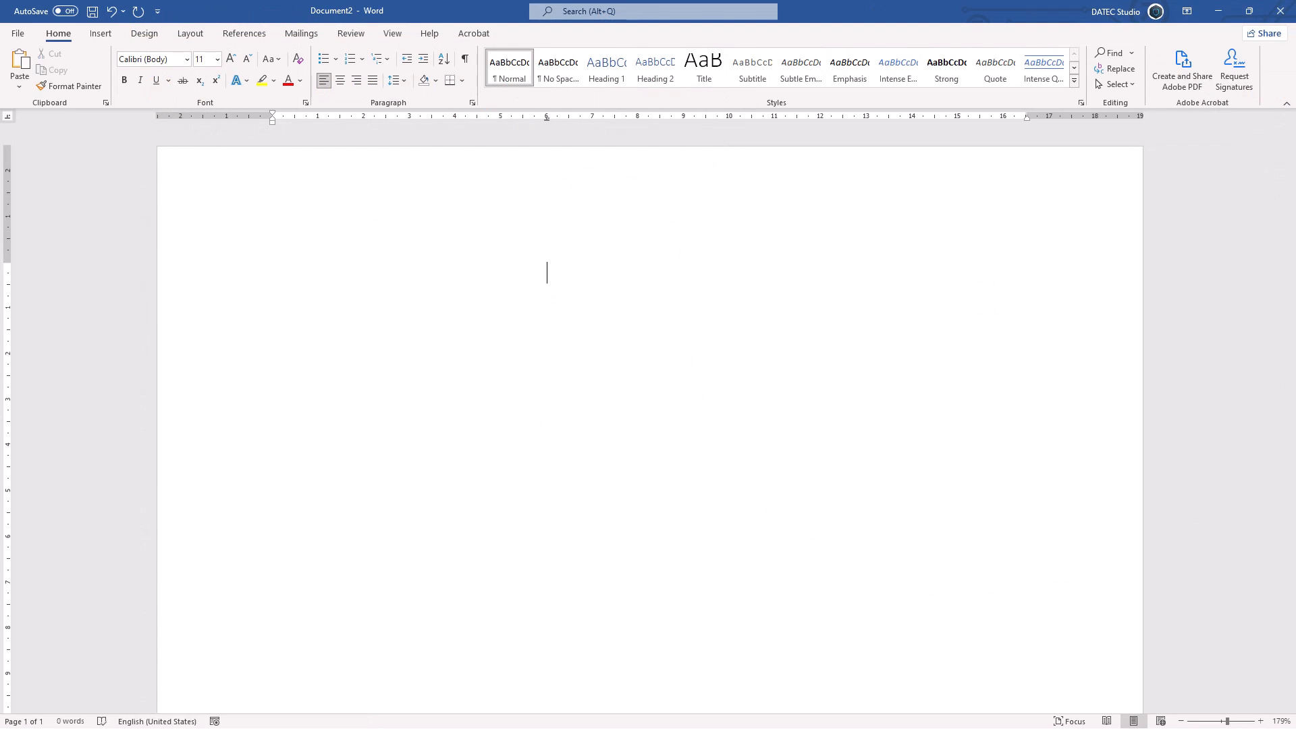
- Enter 888.9999 and 0.45454545 on separate lines at the decimal tab stop
type("888.9999")
key("Return")
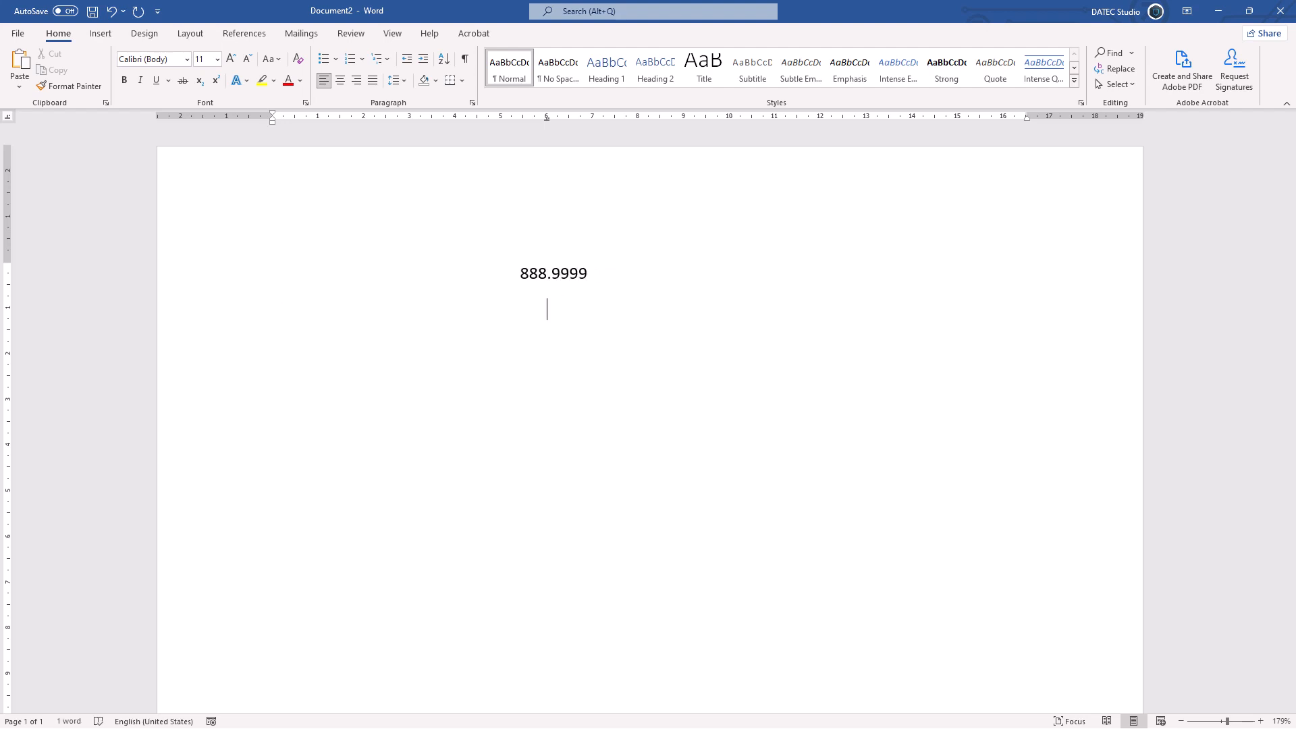
type("0.45454545")
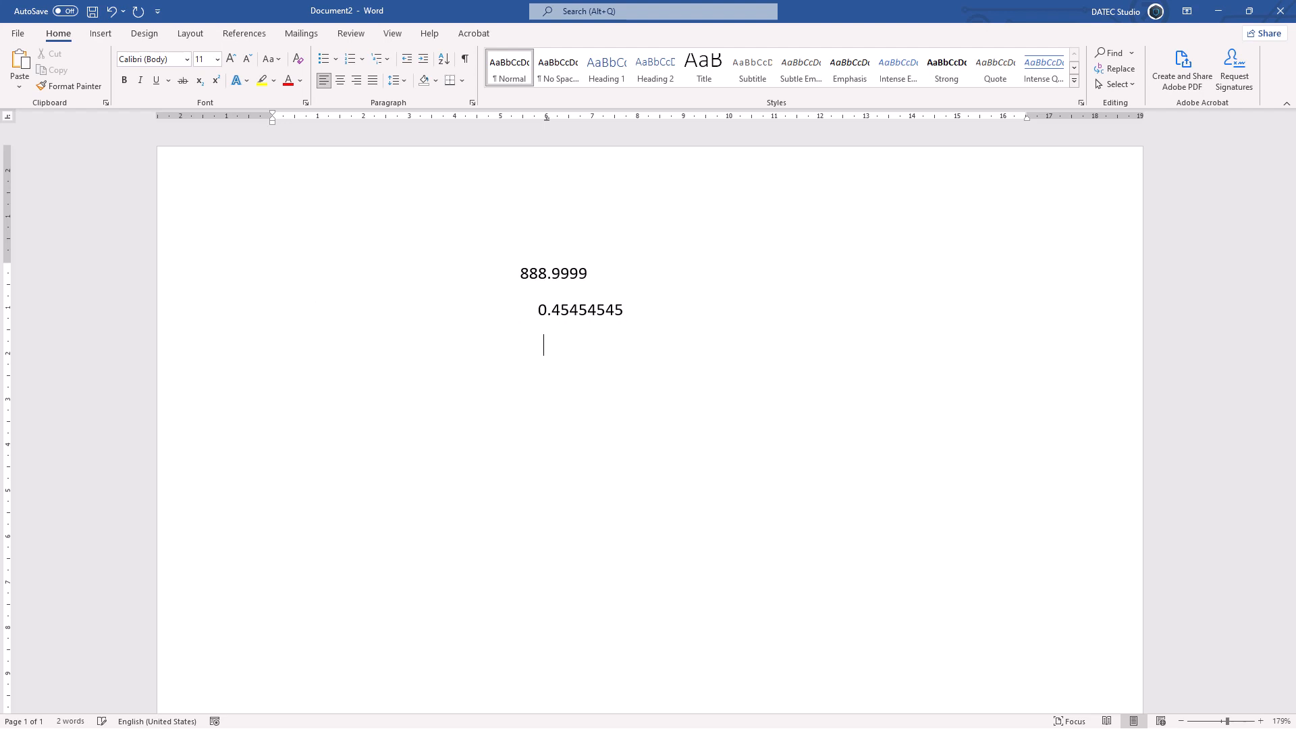
- Enter 4543534543.001 on the third line and place bar tab stops at 8 cm and 9 cm on its ruler
key("Return")
type("4543534543.001")
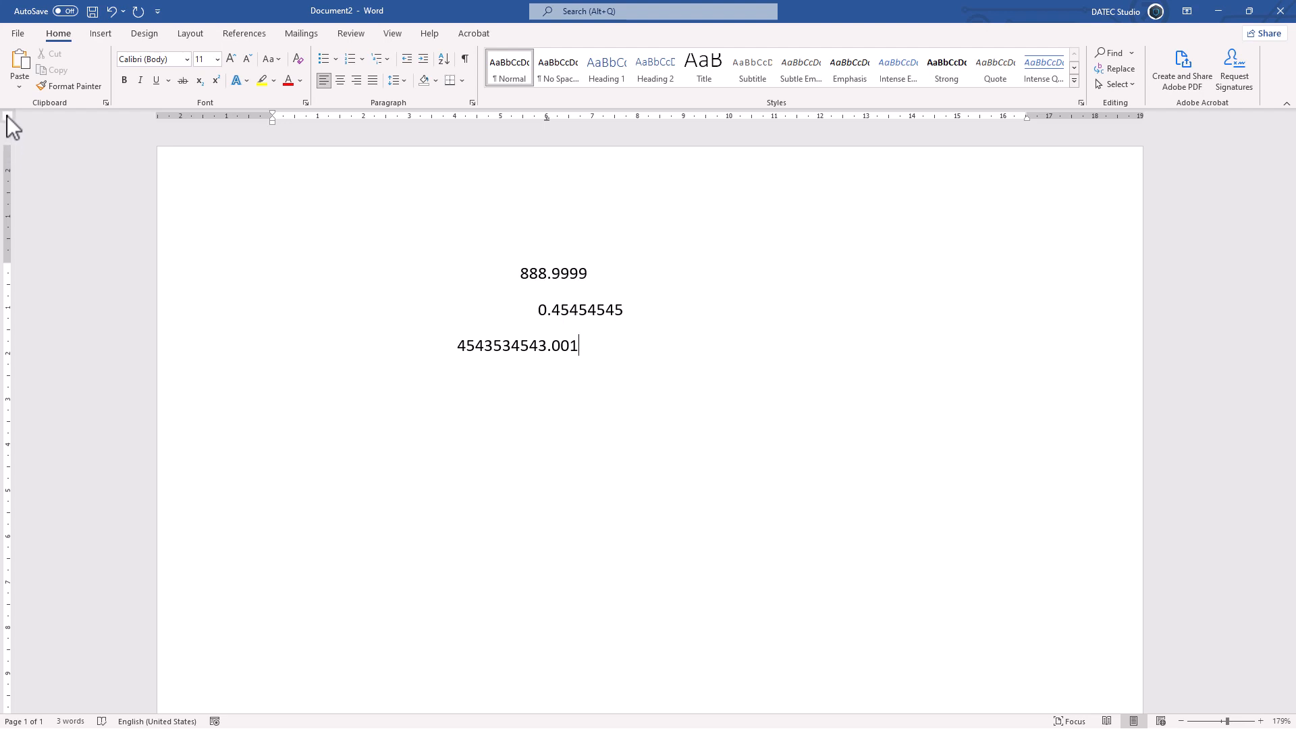
left_click(680, 118)
left_click(637, 117)
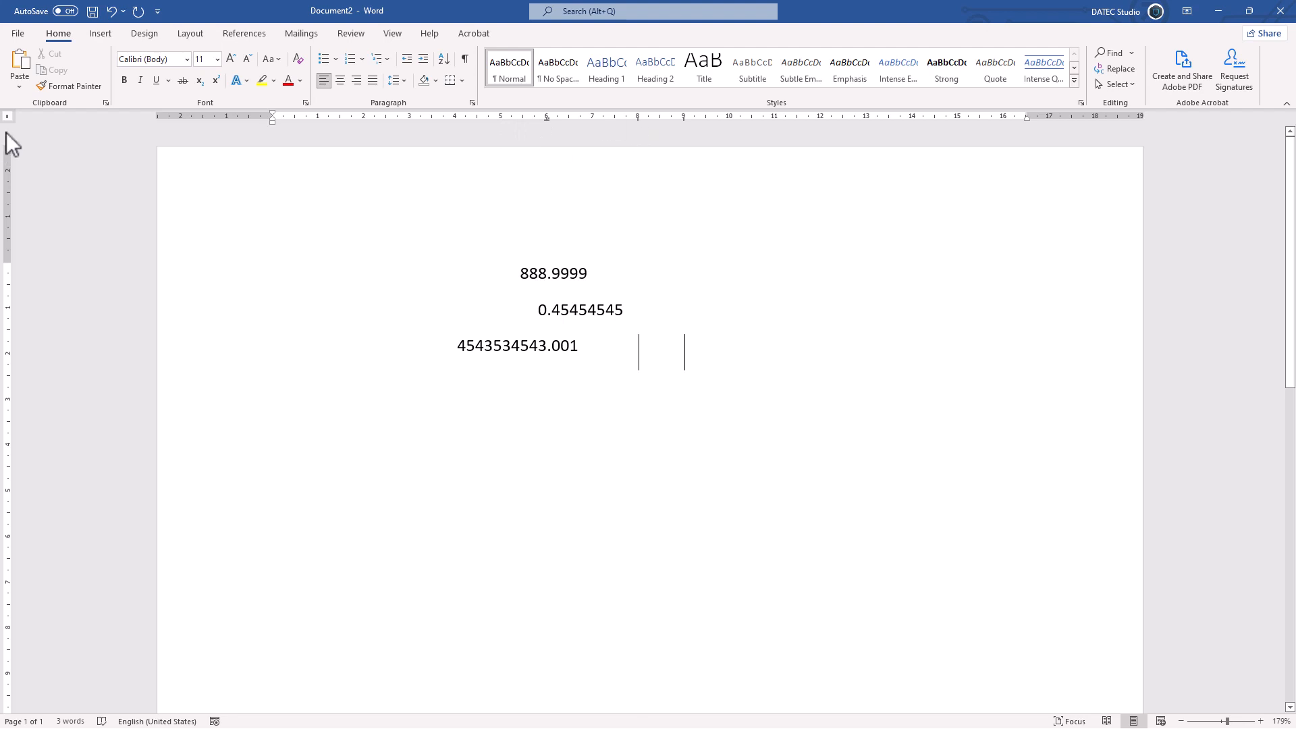
left_click(472, 103)
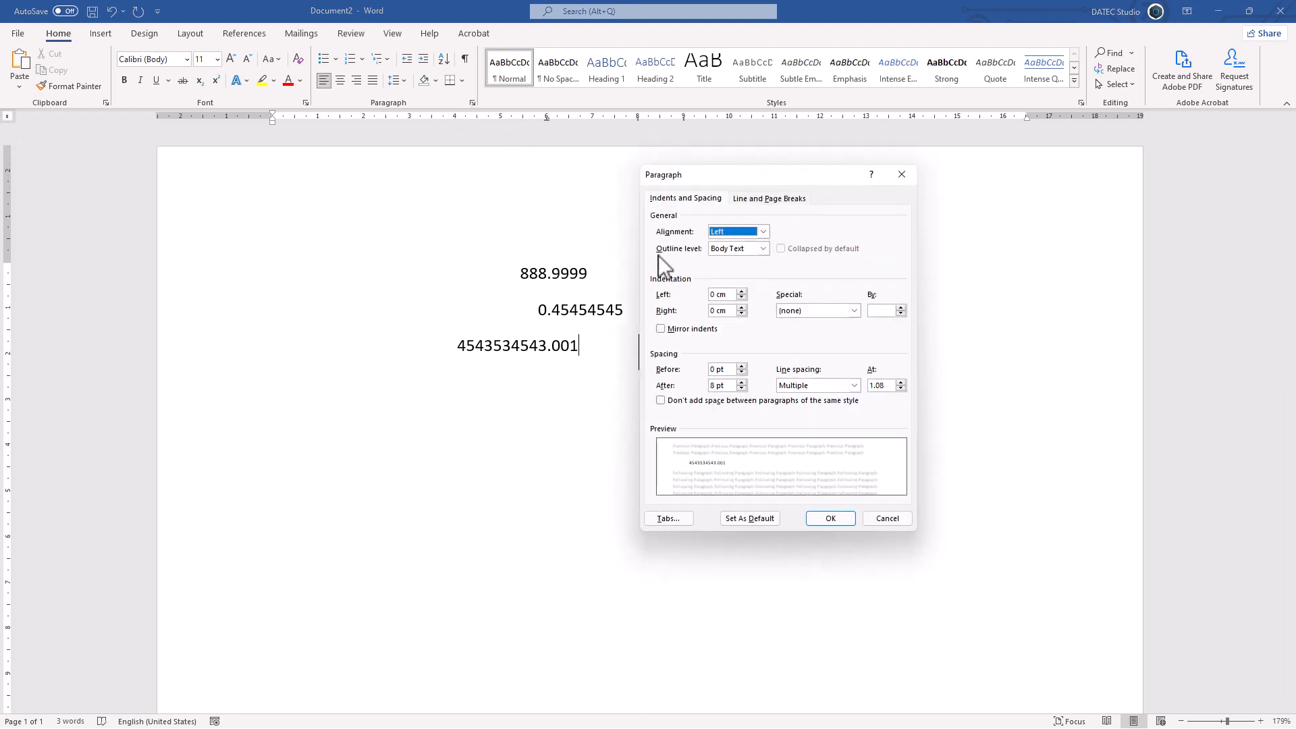
left_click(678, 520)
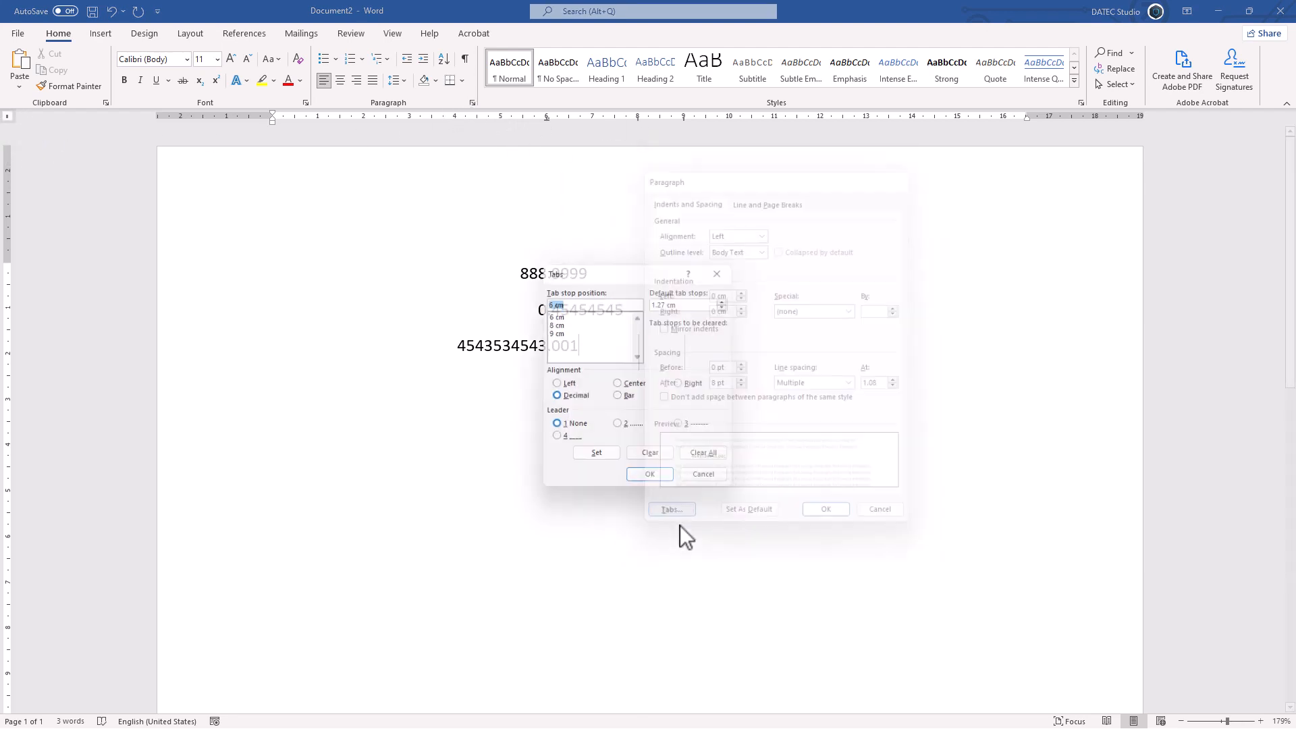
left_click(618, 398)
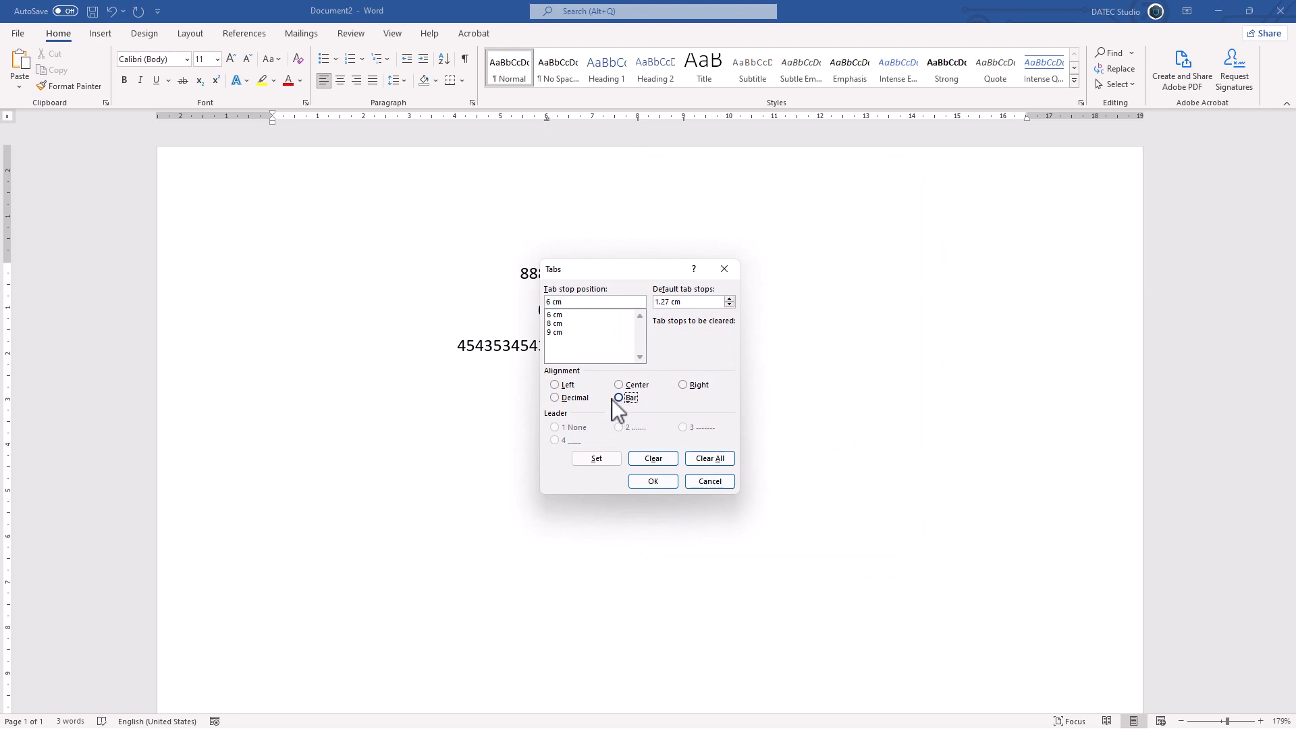
left_click(706, 486)
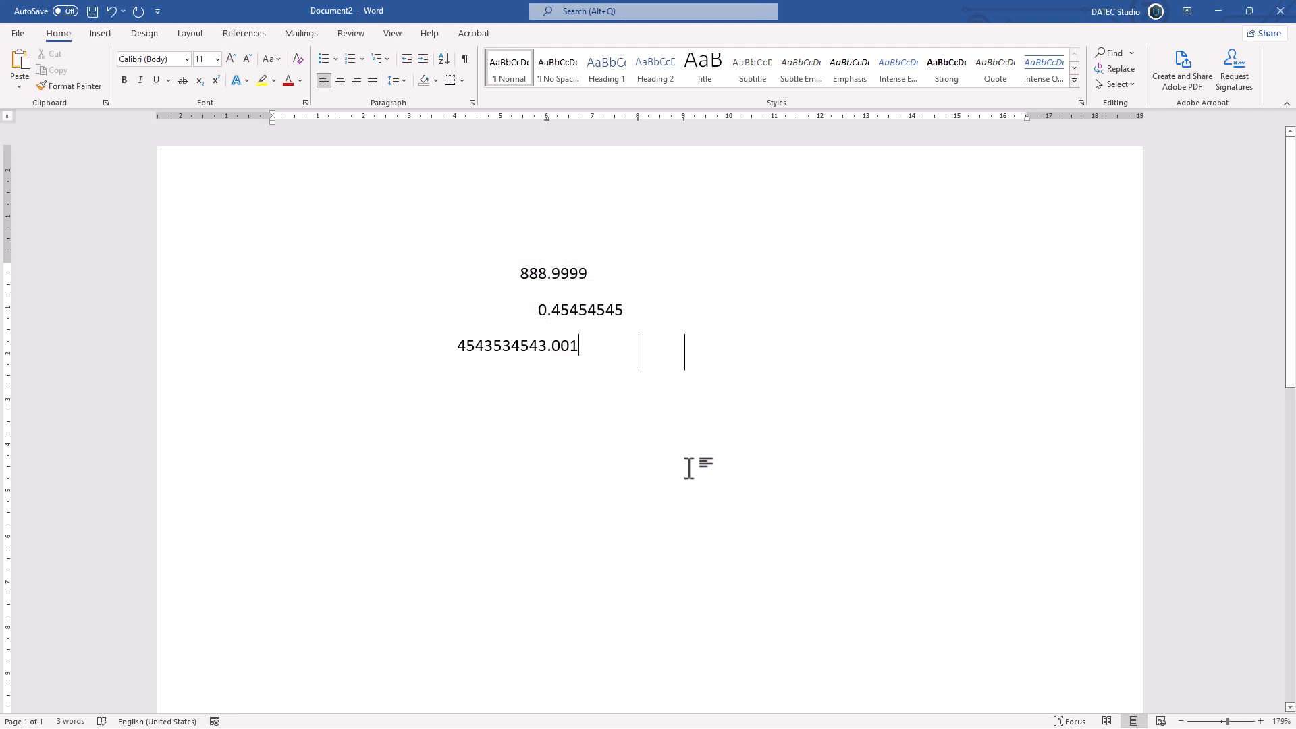
- Delete all the text and set a left-aligned tab stop at 6 cm with dotted leader 2
key("ctrl+a")
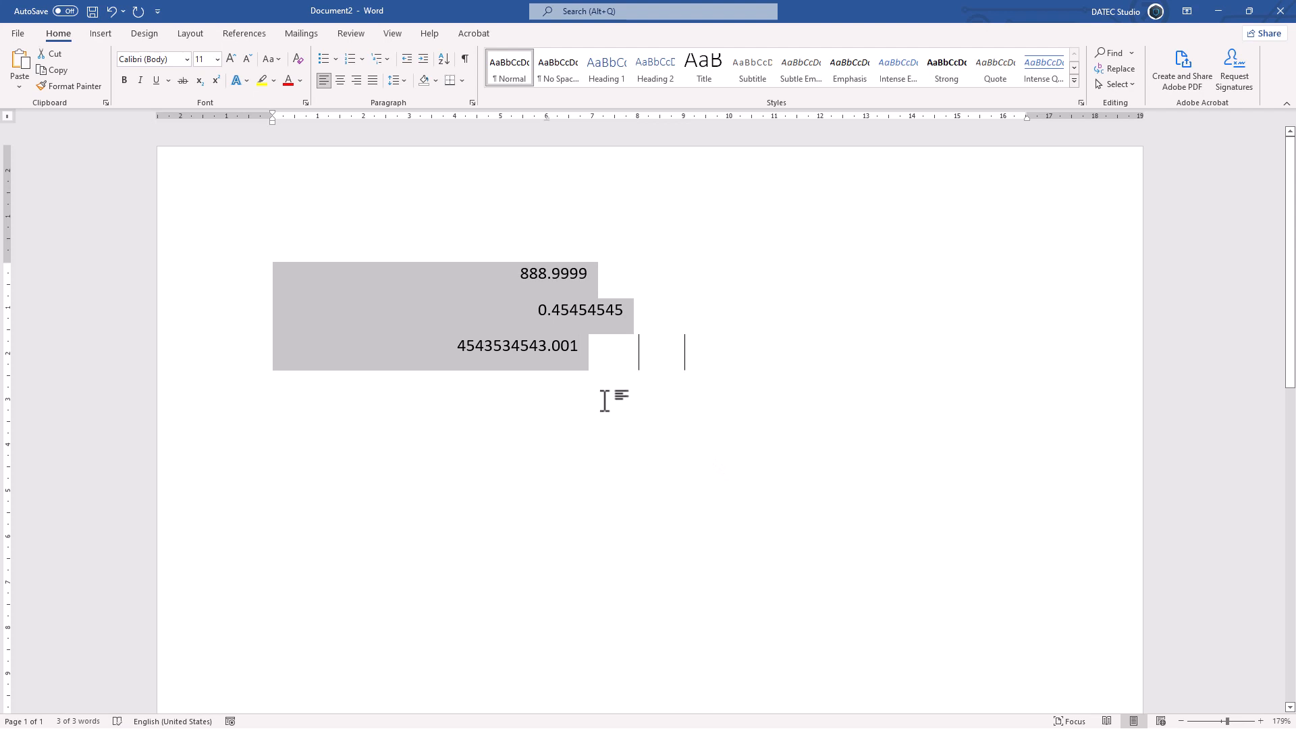
key("Delete")
left_click(472, 103)
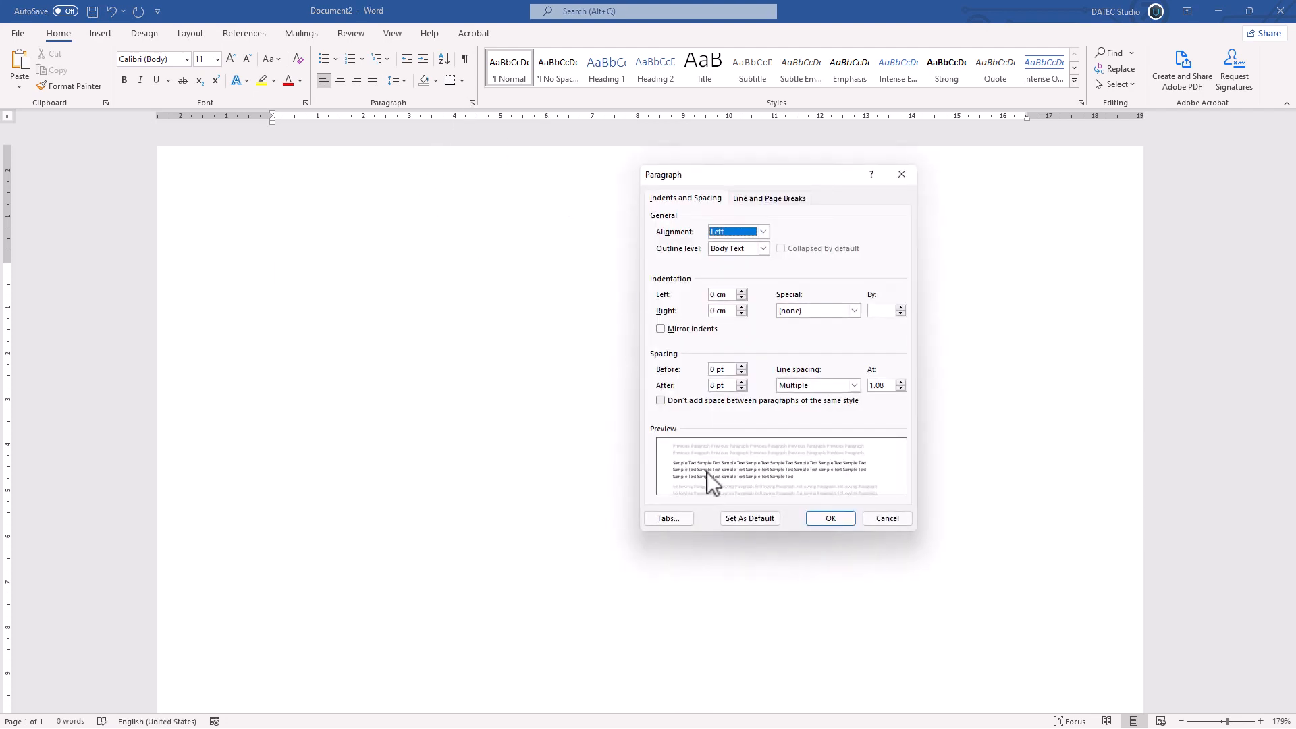
left_click(675, 520)
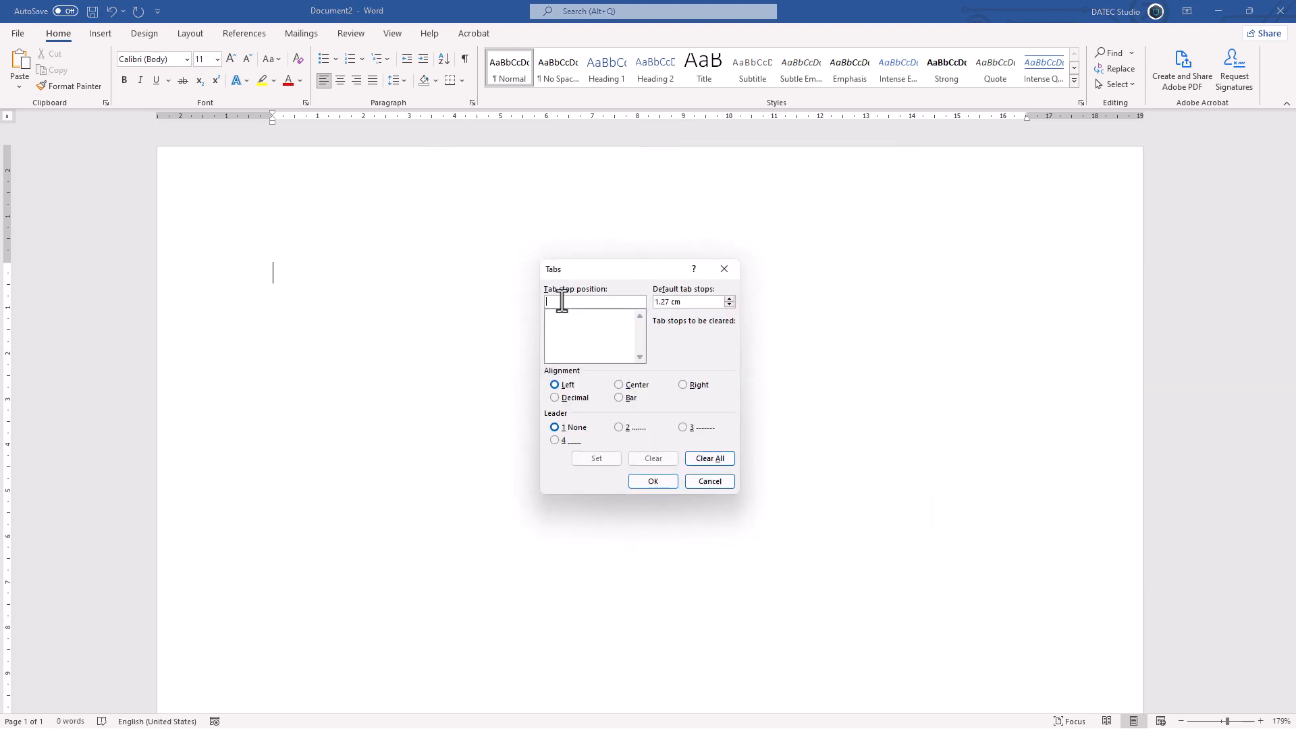
type("6")
left_click(626, 427)
left_click(605, 456)
left_click(643, 481)
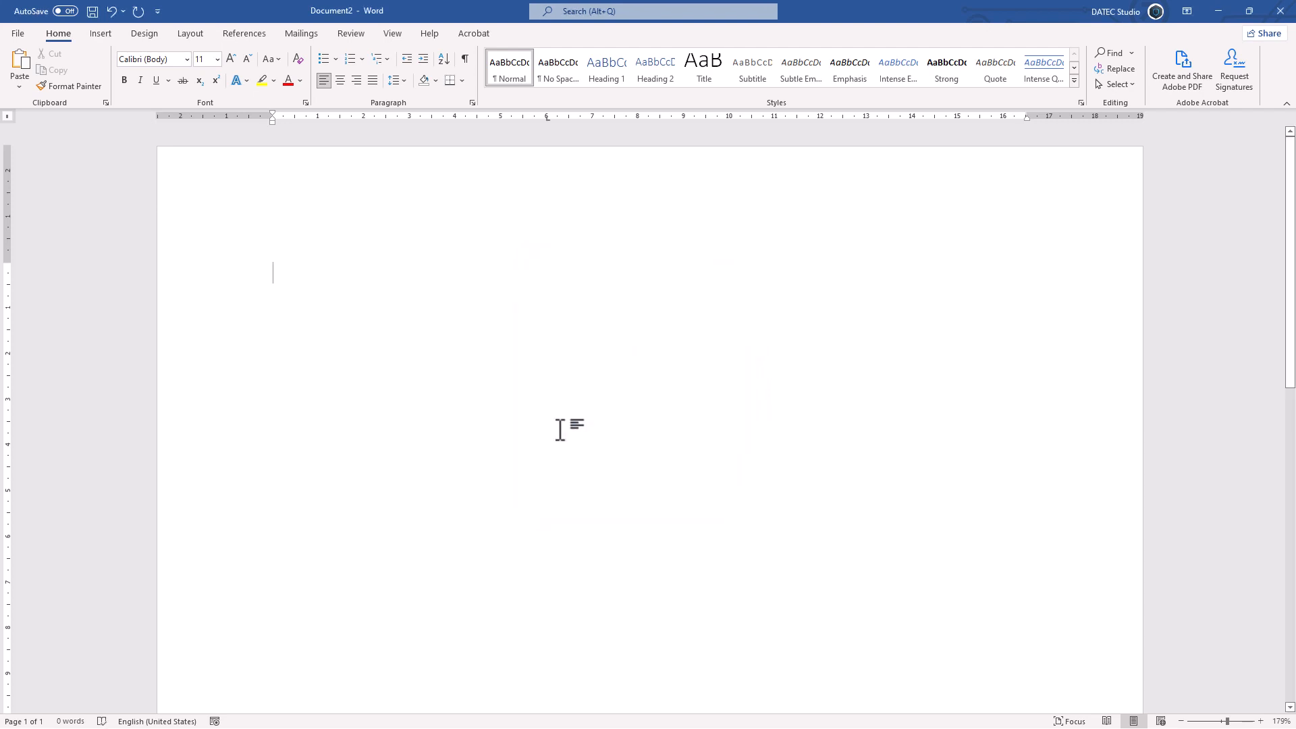
- Enter A and B on the line, separated by a tab
type("A")
key("Tab")
type("B")
- Change the 6 cm tab stop to right alignment with dashed leader 3
left_click(473, 103)
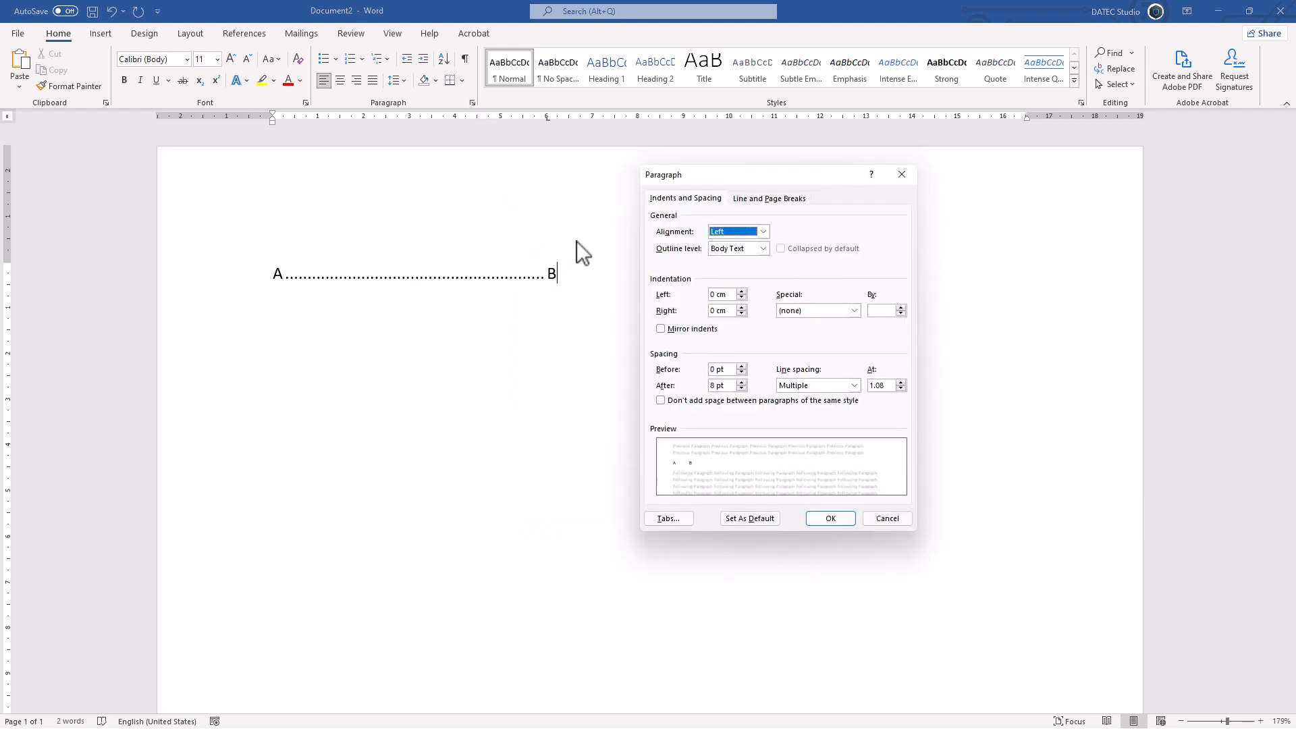
left_click(668, 519)
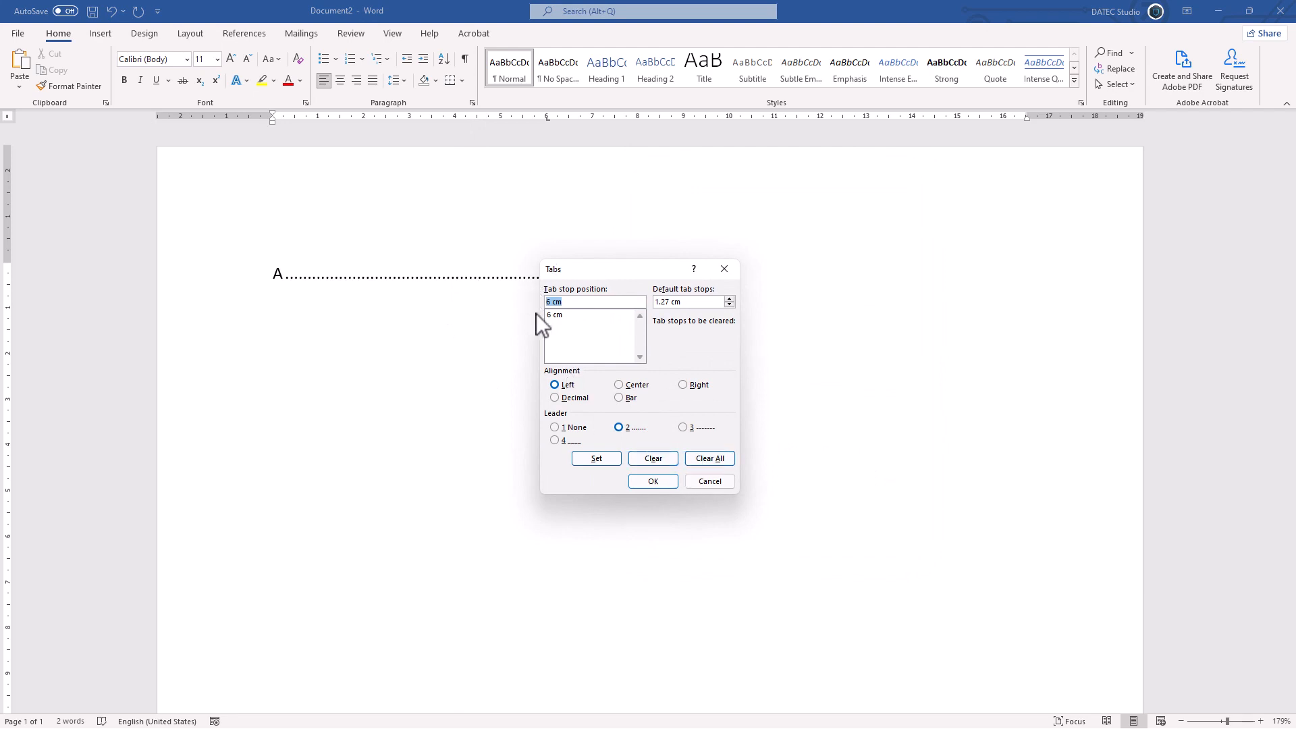
left_click_drag(599, 276, 672, 214)
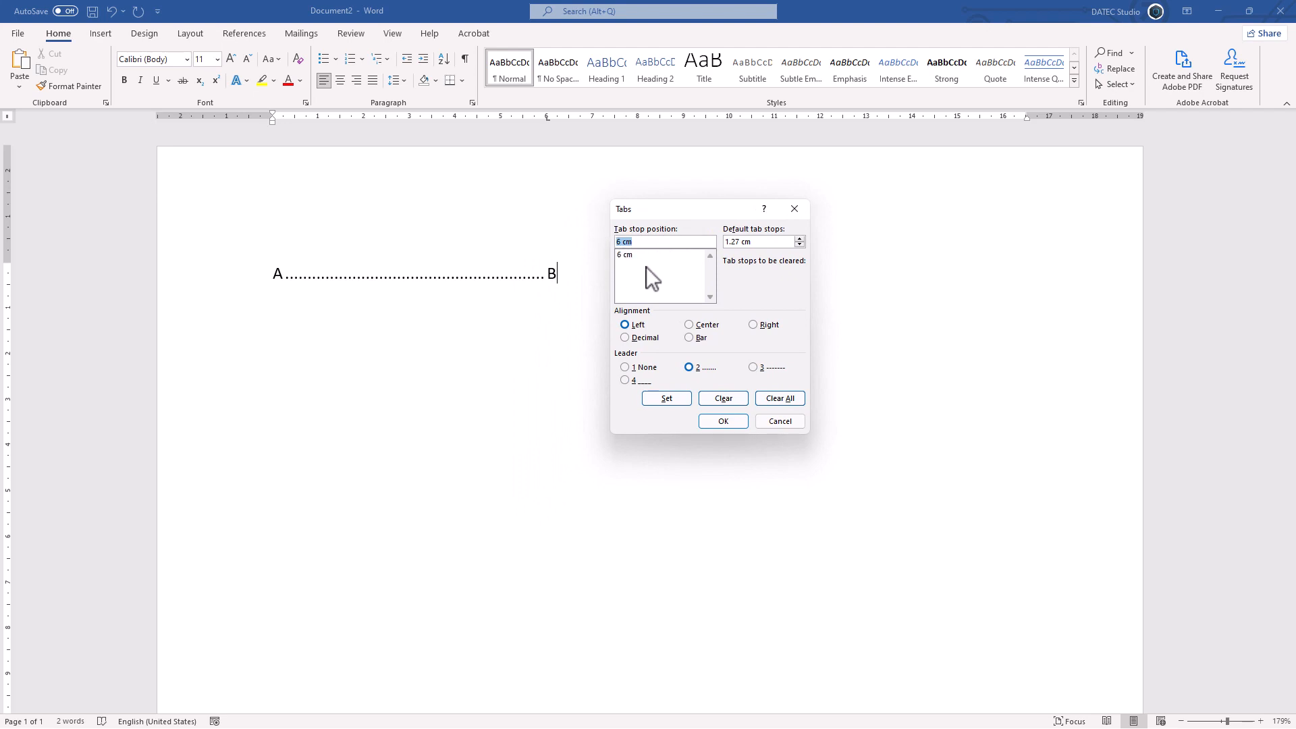
left_click(754, 367)
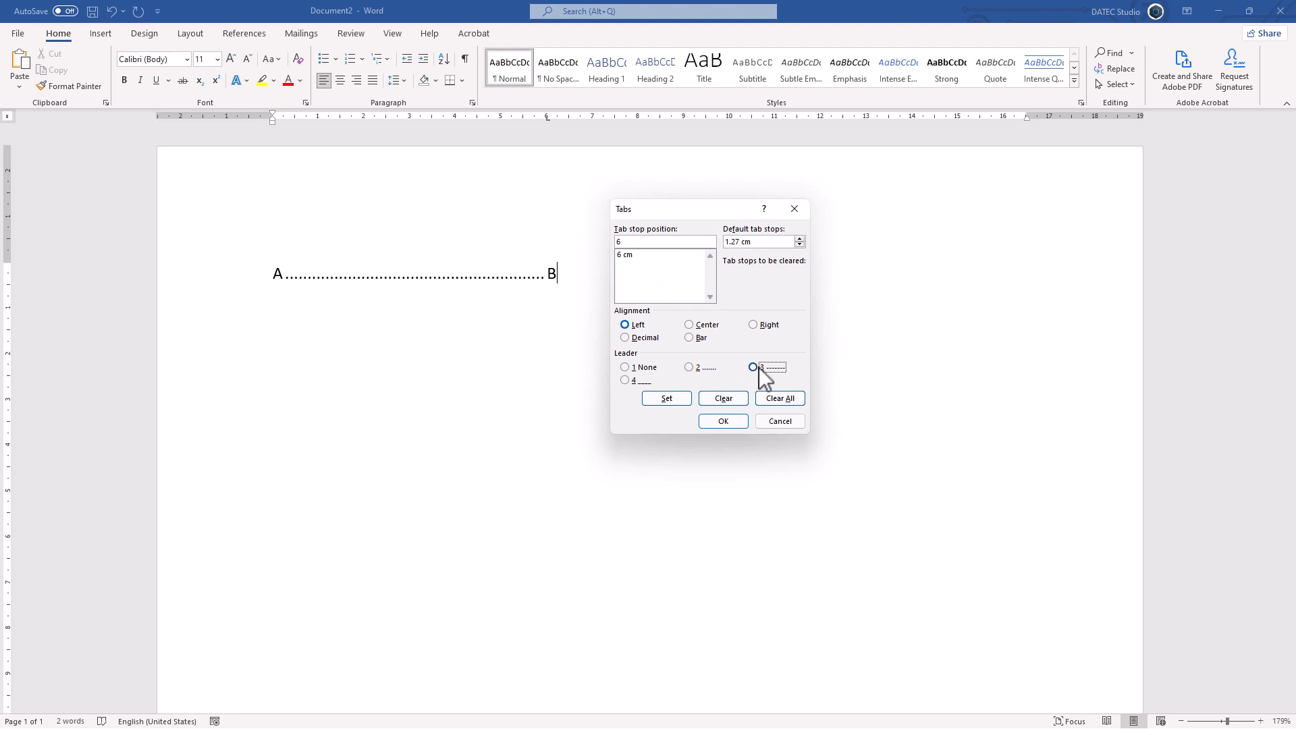
left_click(753, 326)
left_click(668, 400)
left_click(719, 421)
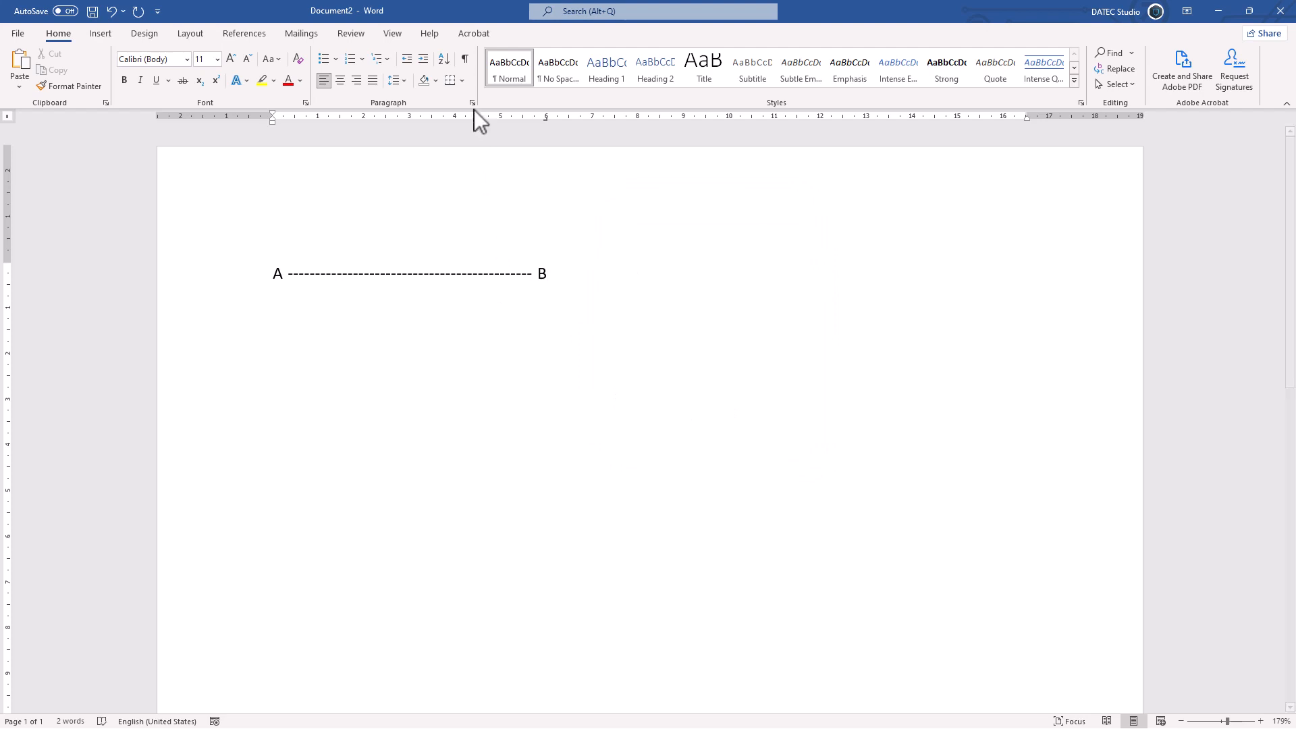
- Add a tab and C after B, and set a right-aligned tab stop at 10 cm with dashed leader 3 for the line
key("Tab")
type("C")
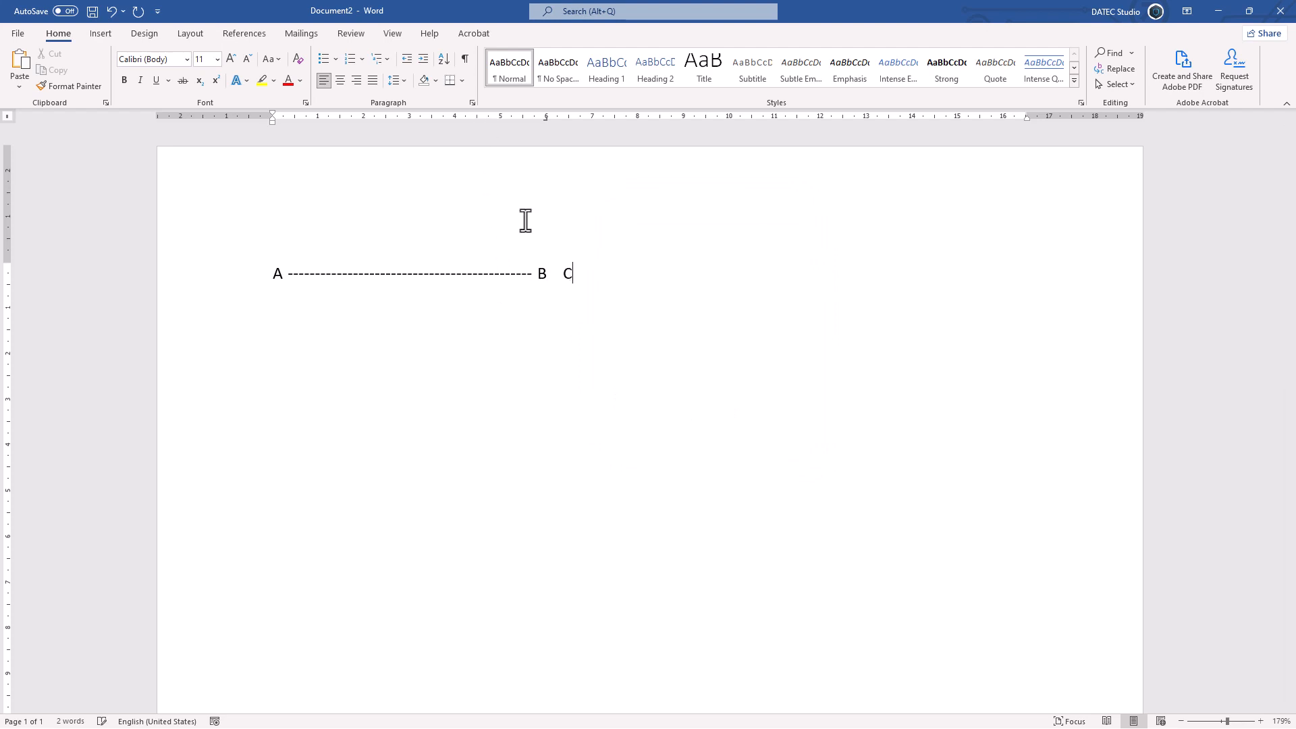
left_click_drag(593, 276, 251, 263)
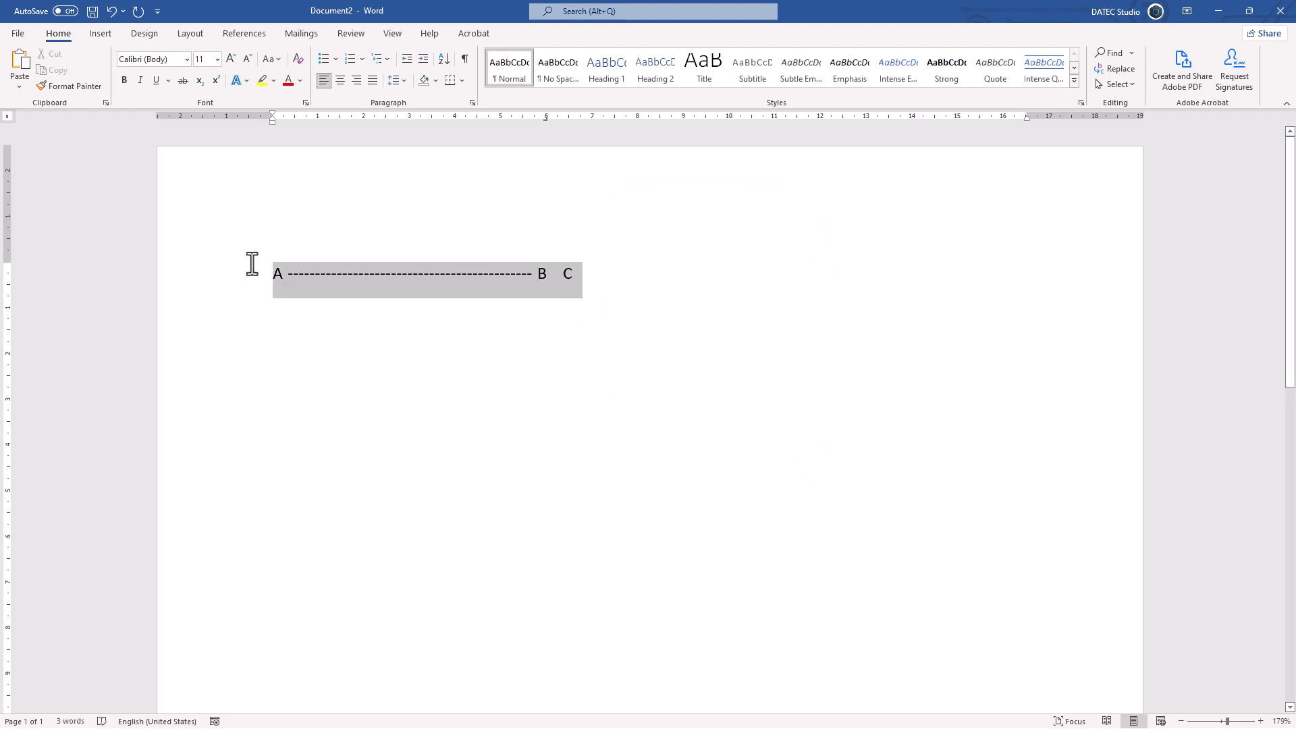
left_click(471, 102)
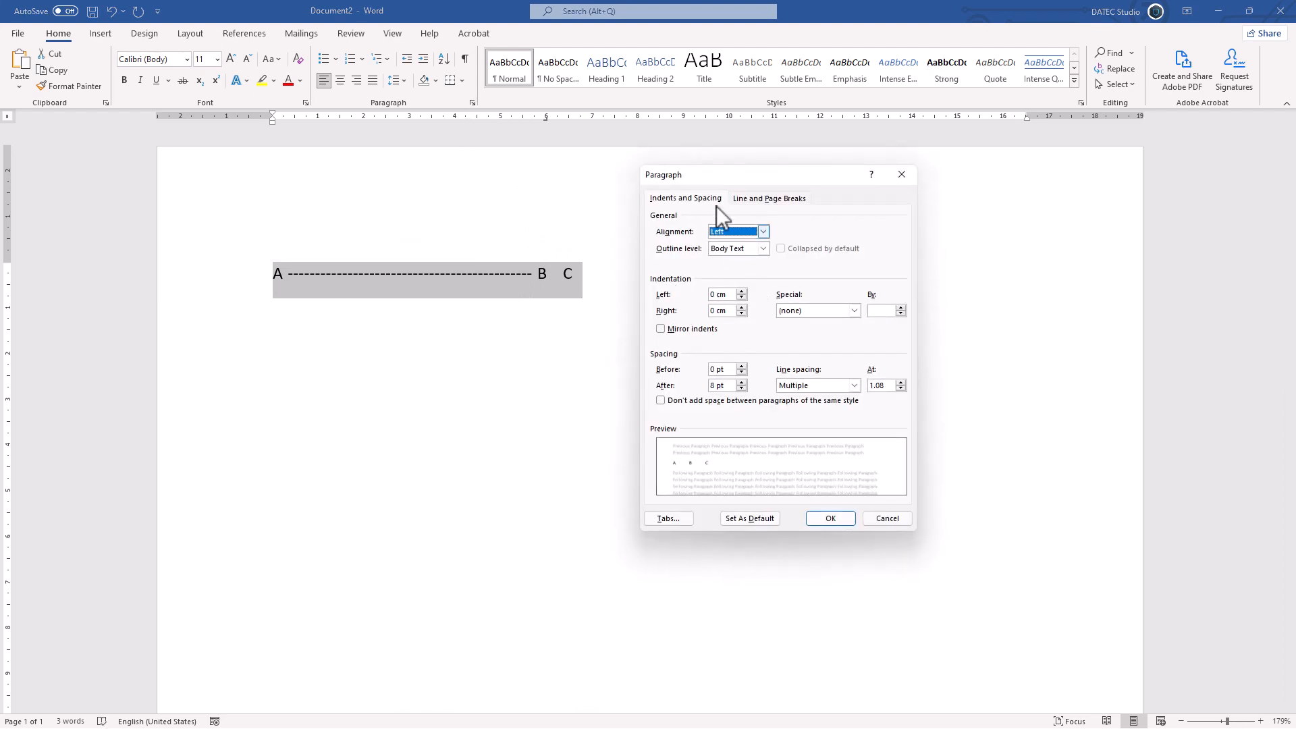
left_click(664, 519)
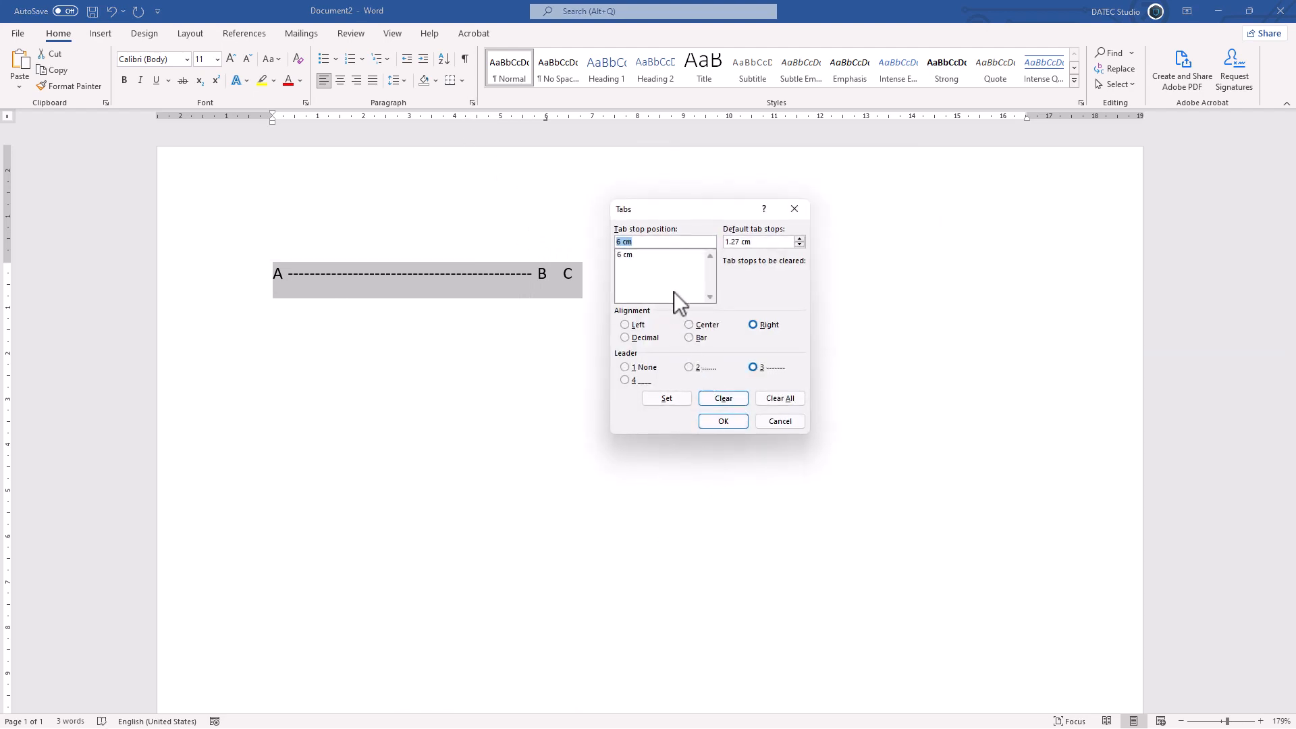
type("10")
left_click(753, 367)
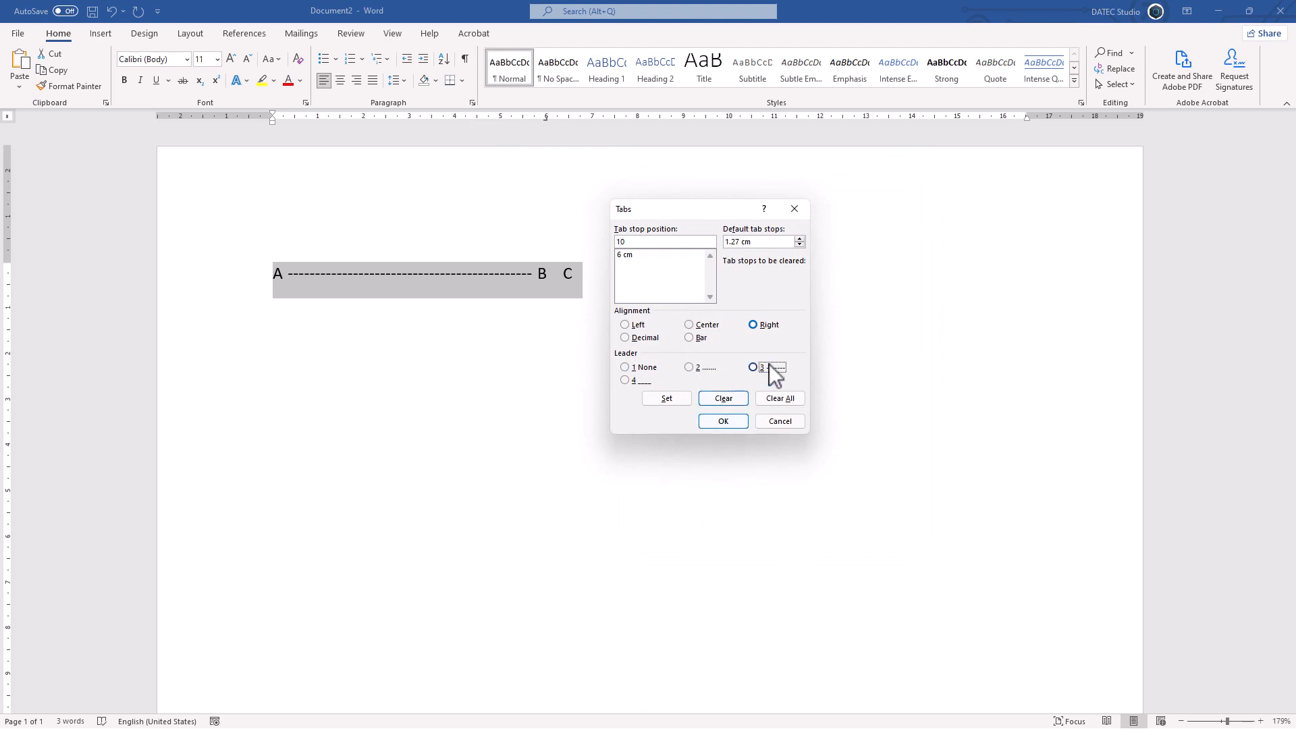
left_click(675, 401)
left_click(721, 428)
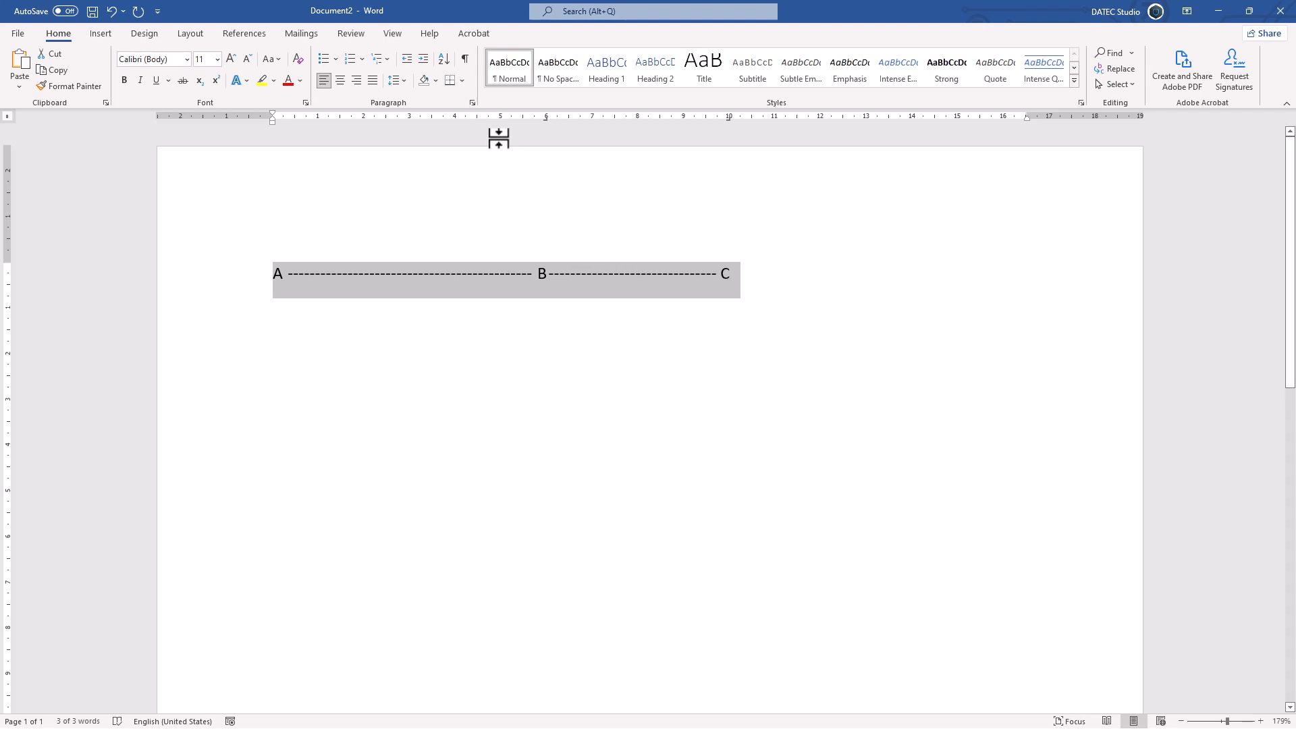
- Change the leader of the 10 cm tab stop to underline style 4
left_click(473, 103)
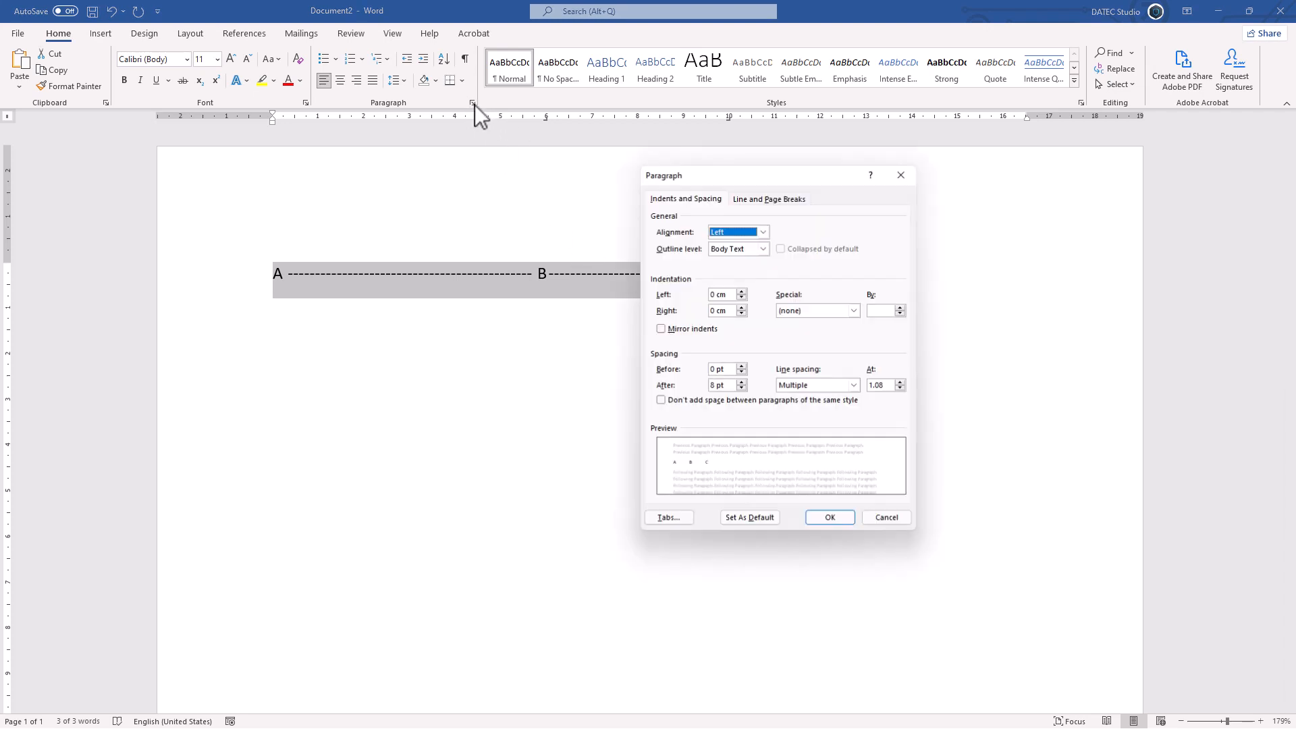
left_click(675, 520)
left_click_drag(725, 214, 930, 199)
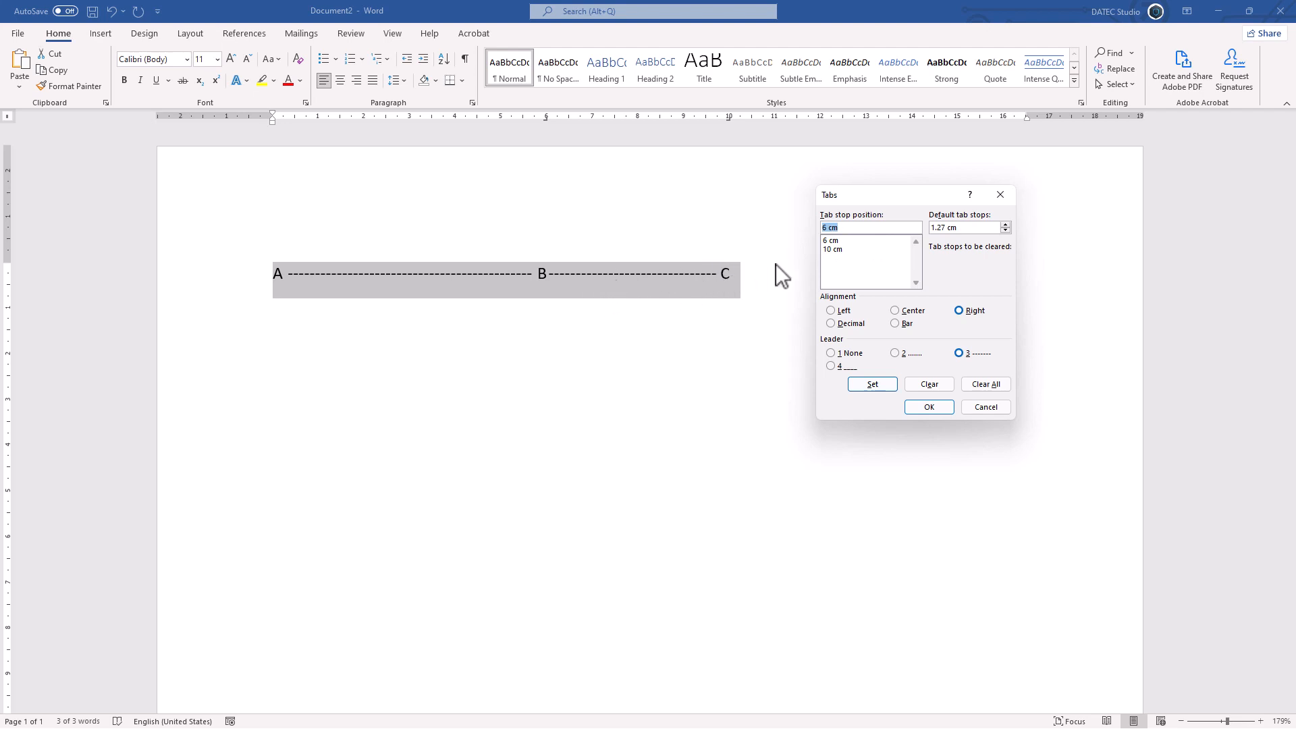
type("10")
left_click(832, 252)
left_click(832, 241)
left_click(833, 250)
left_click(838, 367)
left_click(870, 384)
left_click(919, 407)
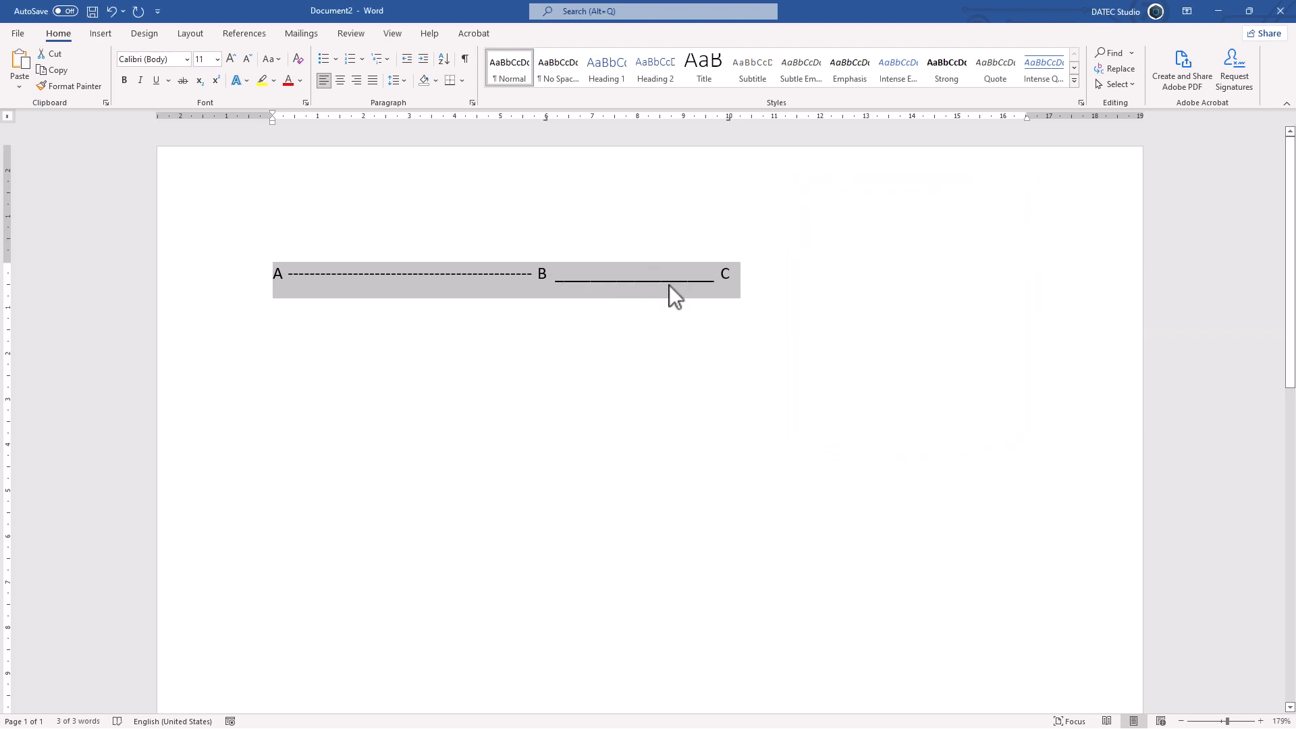